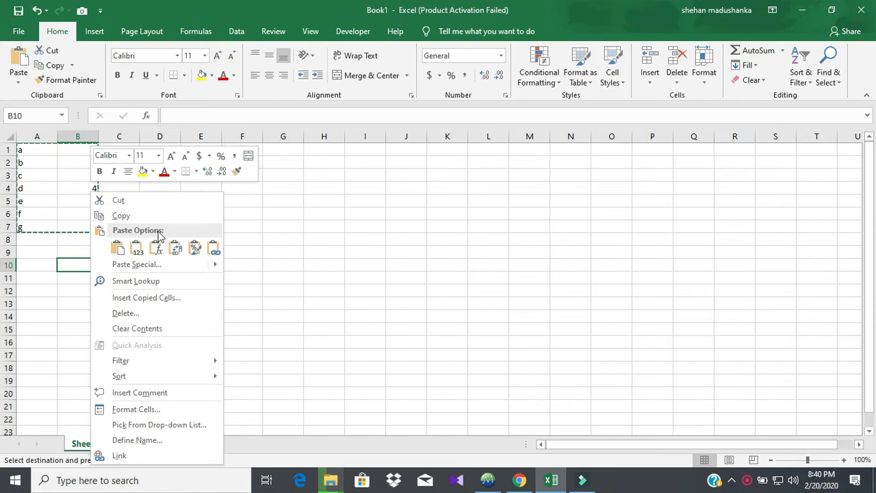
Paste the copied A1:B7 letters and numbers transposed into rows 10–11 starting at B10.
{"action": "left_click", "coordinate": [174, 248]}
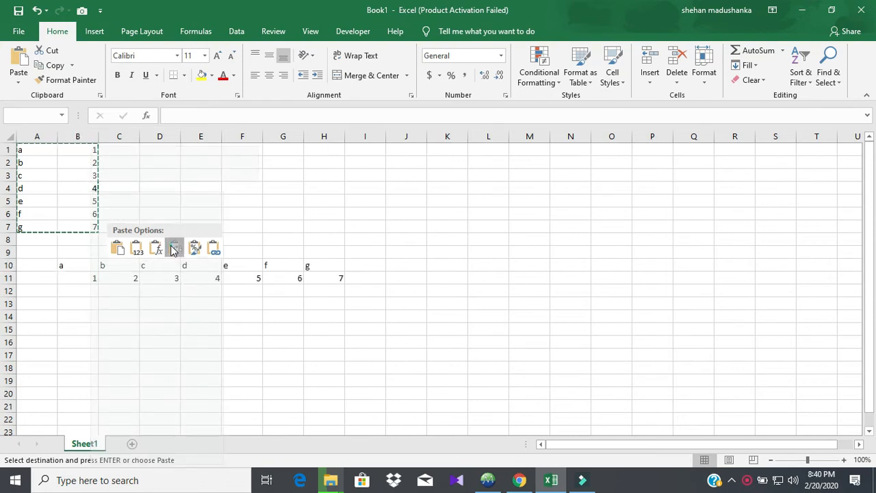
Keep the transposed paste and change B3's value to 2.
{"action": "left_click", "coordinate": [165, 211]}
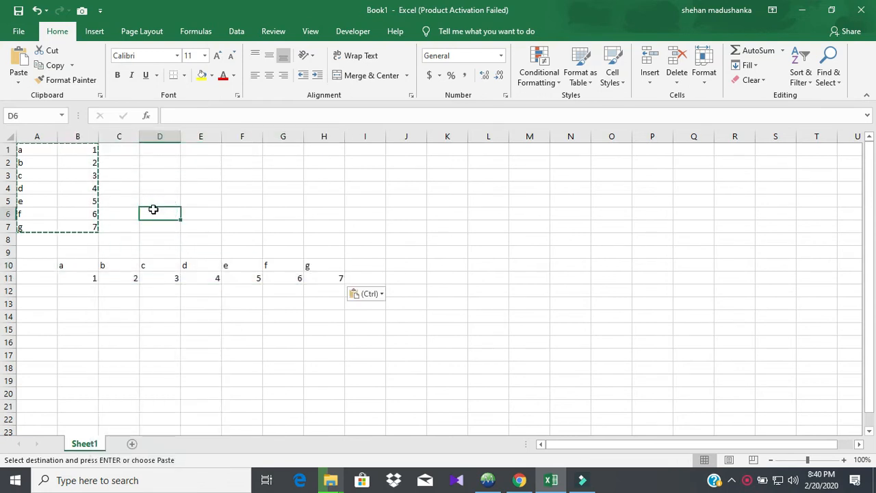
{"action": "left_click", "coordinate": [97, 175]}
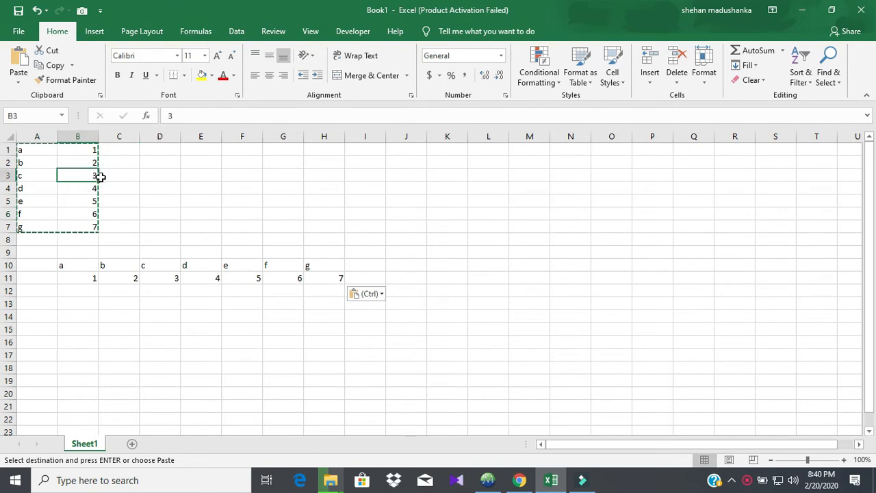
{"action": "type", "text": "2"}
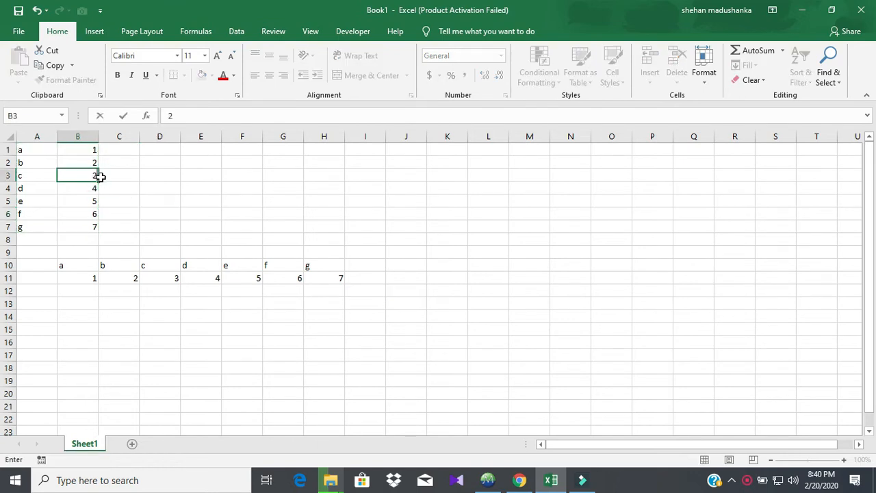
{"action": "left_click", "coordinate": [143, 211]}
Delete the transposed copy from rows 10–11 and select B10:G11.
{"action": "left_click_drag", "start_coordinate": [110, 260], "coordinate": [288, 284]}
{"action": "left_click_drag", "start_coordinate": [61, 267], "coordinate": [318, 287]}
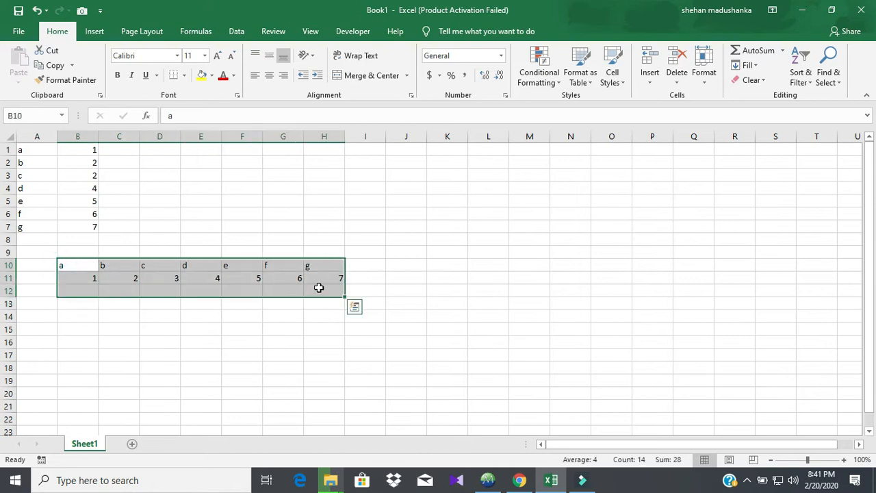
{"action": "key", "text": "Delete"}
{"action": "left_click_drag", "start_coordinate": [33, 147], "coordinate": [76, 228]}
{"action": "left_click_drag", "start_coordinate": [89, 266], "coordinate": [265, 275]}
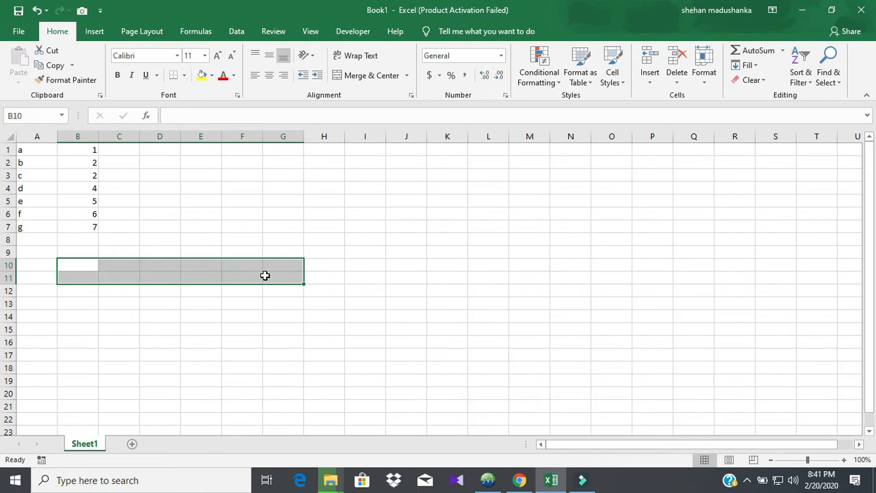
Enter =TRANSPOSE(A1:B7) as an array formula across B10:G11.
{"action": "type", "text": "="}
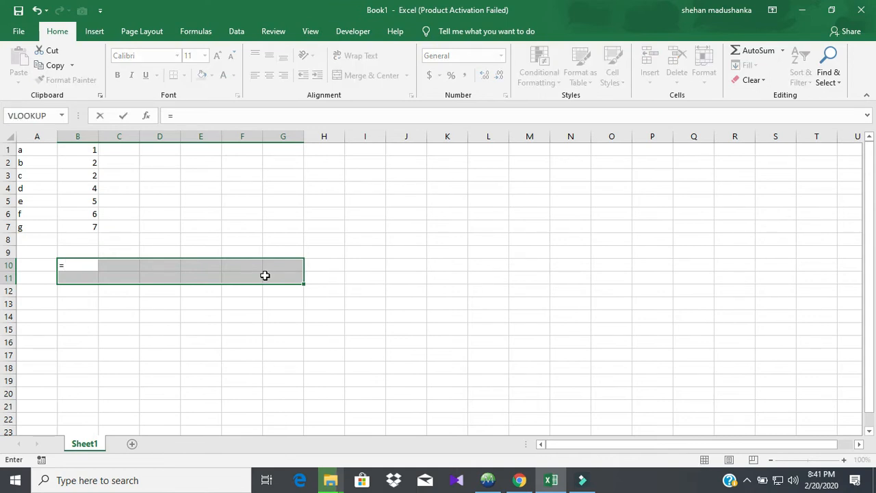
{"action": "type", "text": "tra"}
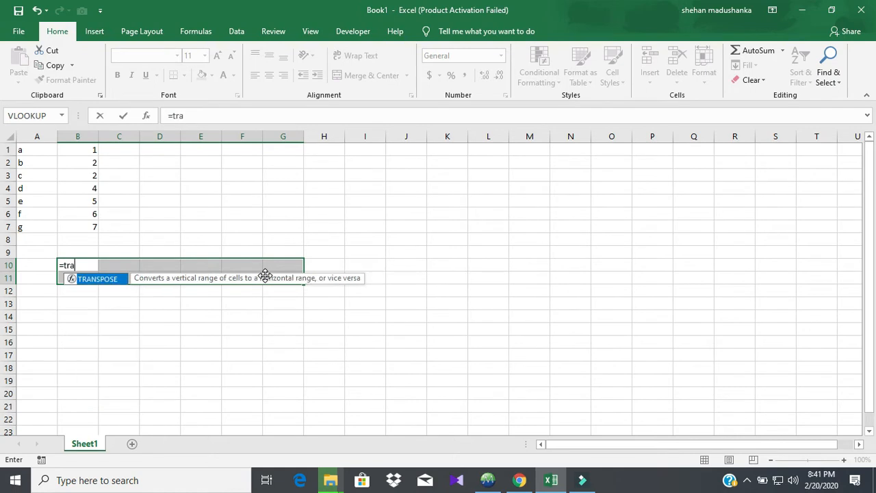
{"action": "key", "text": "Tab"}
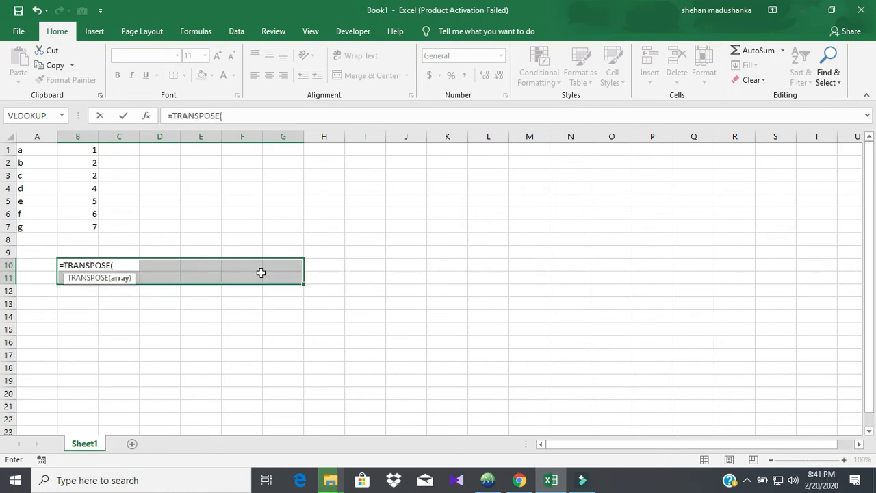
{"action": "left_click_drag", "start_coordinate": [34, 147], "coordinate": [96, 223]}
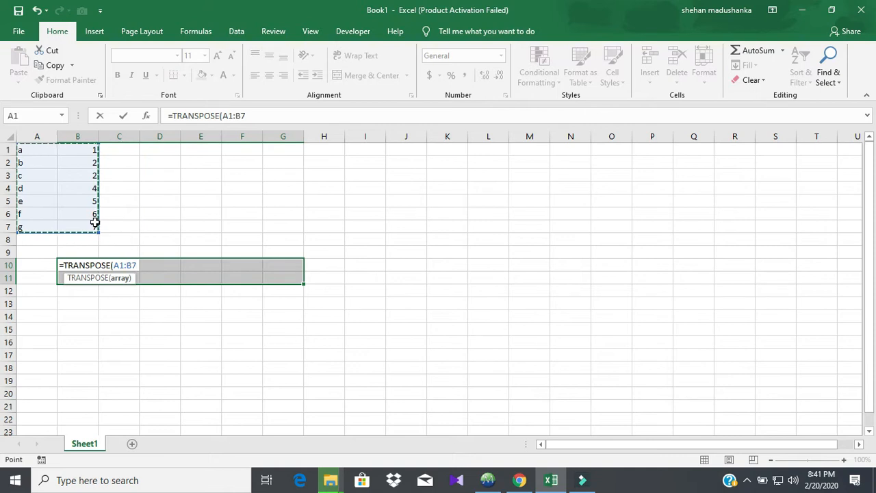
{"action": "type", "text": ")"}
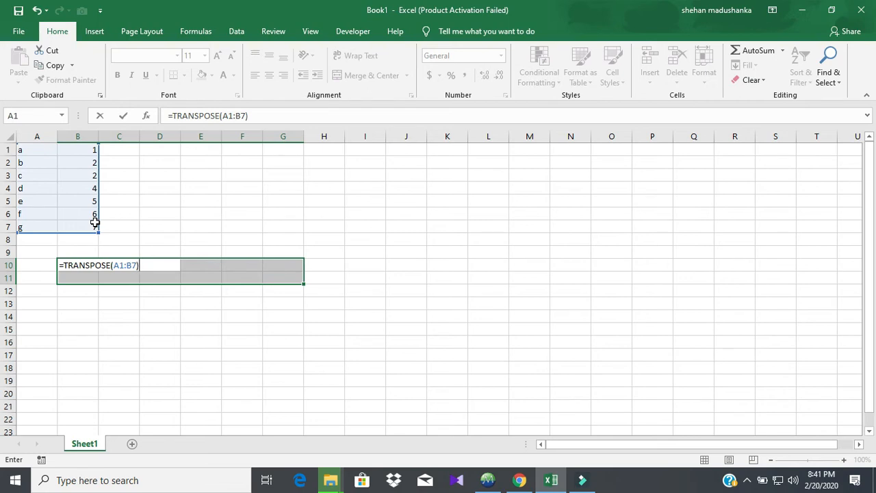
{"action": "key", "text": "ctrl+shift+Return"}
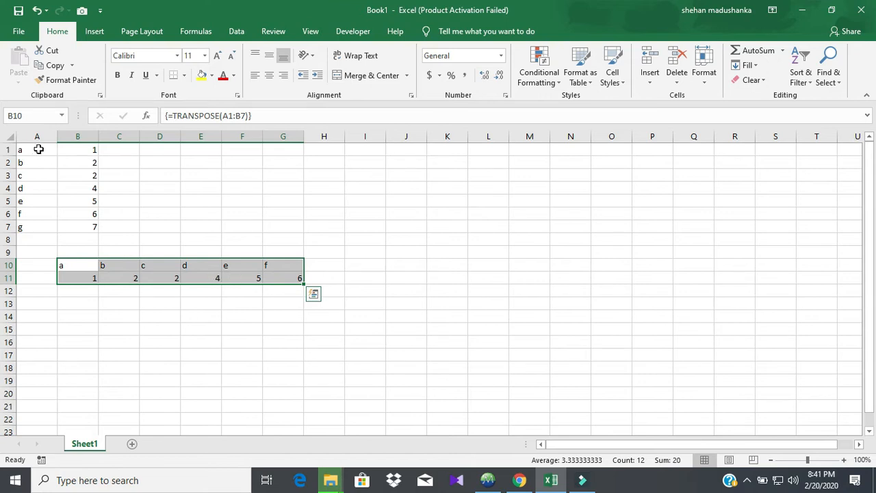
Change B3 to 3 so the transposed row 11 updates.
{"action": "left_click", "coordinate": [80, 173]}
{"action": "type", "text": "3"}
{"action": "key", "text": "ctrl+Return"}
{"action": "key", "text": "Return"}
{"action": "left_click_drag", "start_coordinate": [136, 255], "coordinate": [182, 276]}
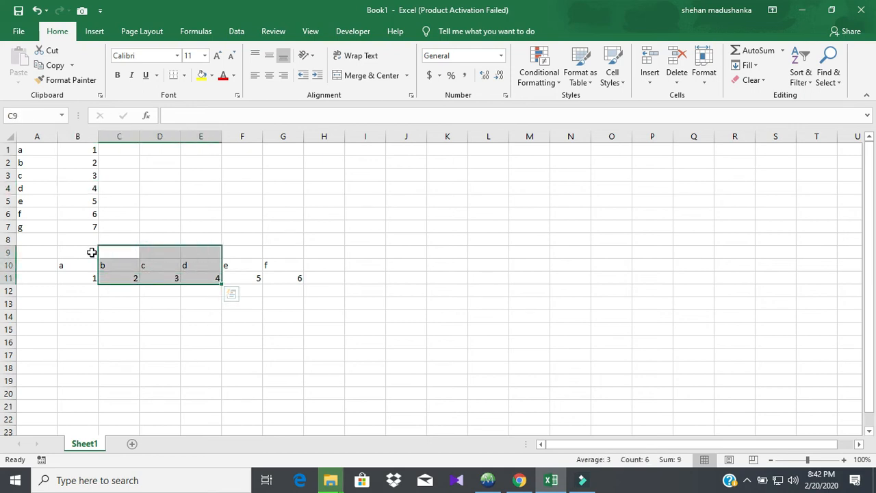
{"action": "left_click_drag", "start_coordinate": [89, 265], "coordinate": [349, 285]}
{"action": "left_click", "coordinate": [359, 225]}
Change B5 to 97 so F11 follows.
{"action": "left_click_drag", "start_coordinate": [101, 199], "coordinate": [95, 201]}
{"action": "left_click", "coordinate": [94, 201]}
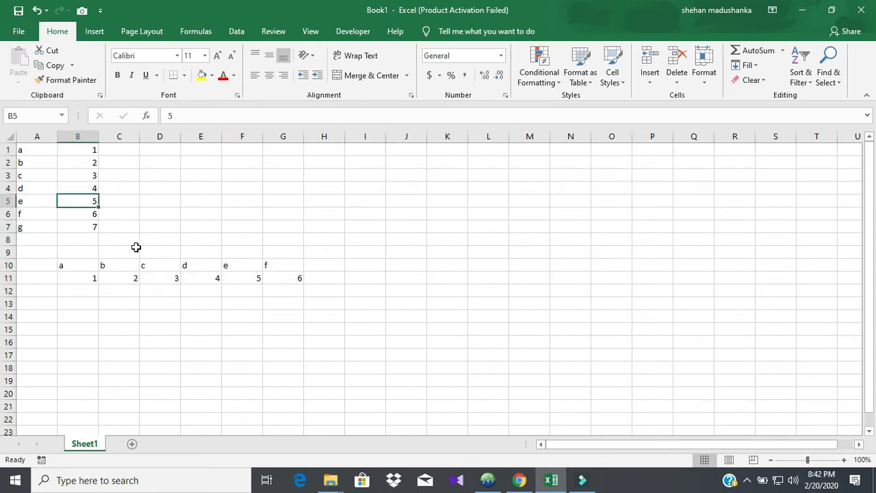
{"action": "type", "text": "97"}
{"action": "key", "text": "Return"}
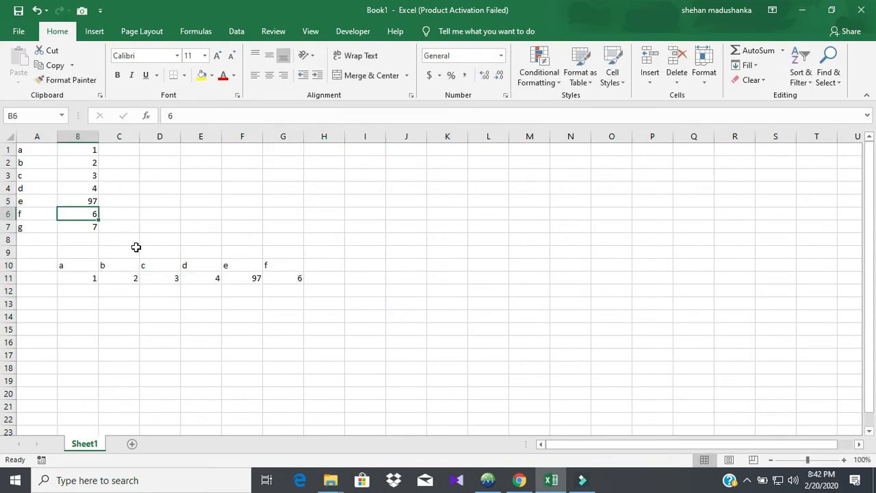
{"action": "left_click", "coordinate": [244, 302]}
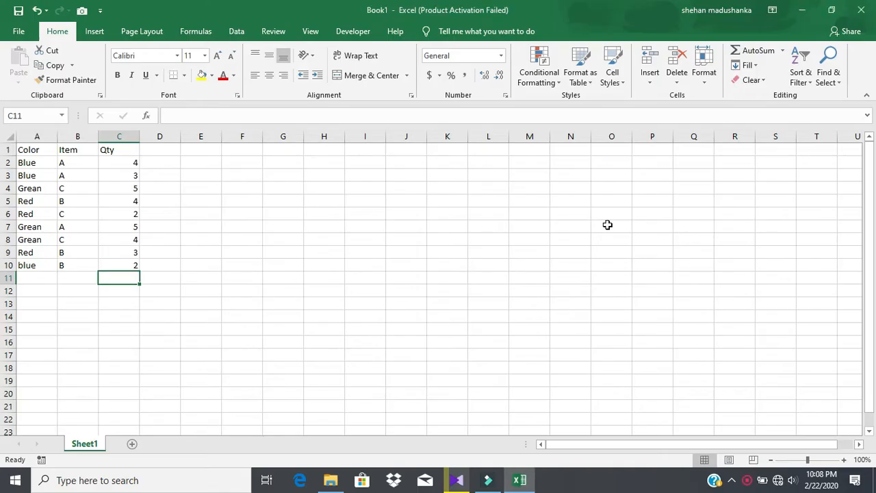
Convert the Color/Item/Qty range into a table with headers.
{"action": "left_click", "coordinate": [509, 222]}
{"action": "left_click", "coordinate": [96, 188]}
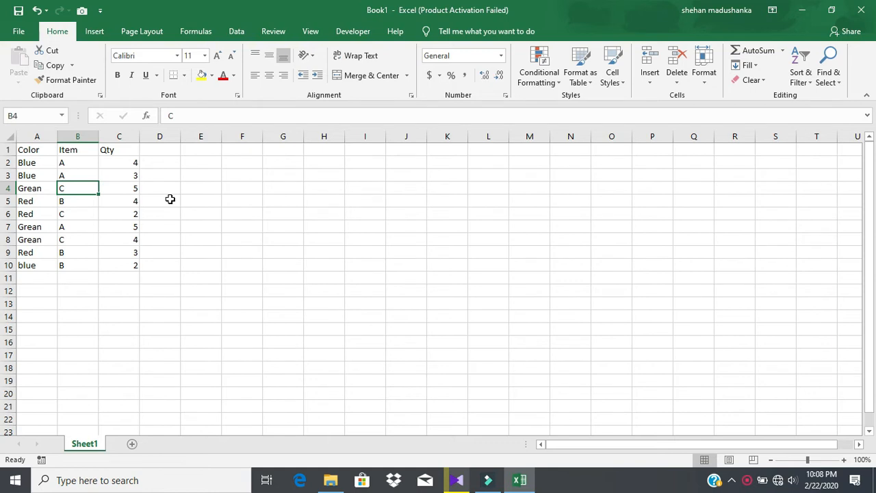
{"action": "key", "text": "ctrl+t"}
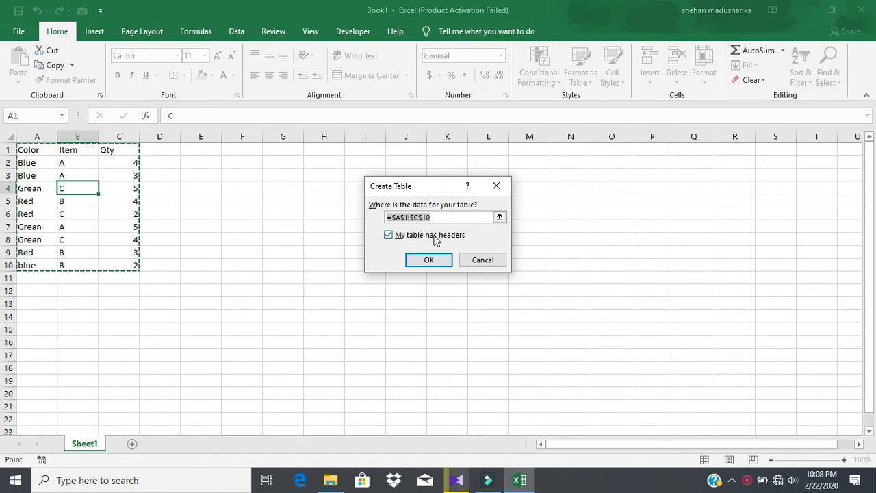
{"action": "left_click", "coordinate": [434, 257]}
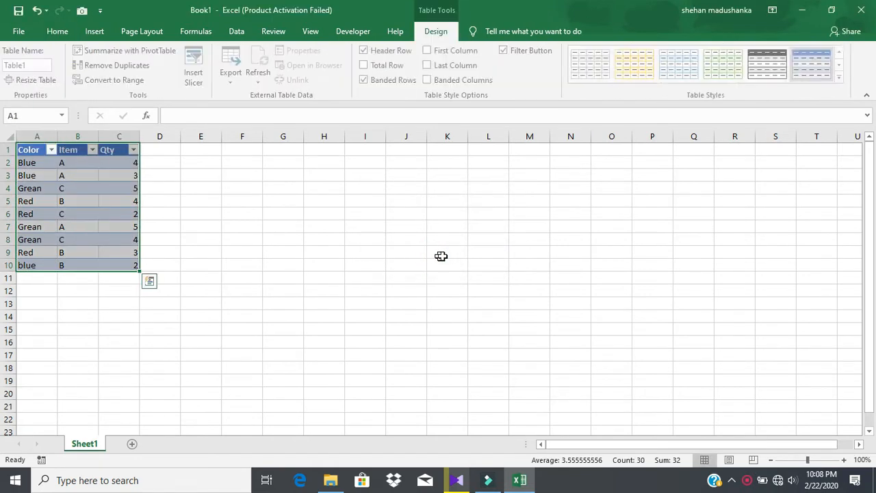
Insert Color and Item slicers for the table.
{"action": "left_click", "coordinate": [46, 188]}
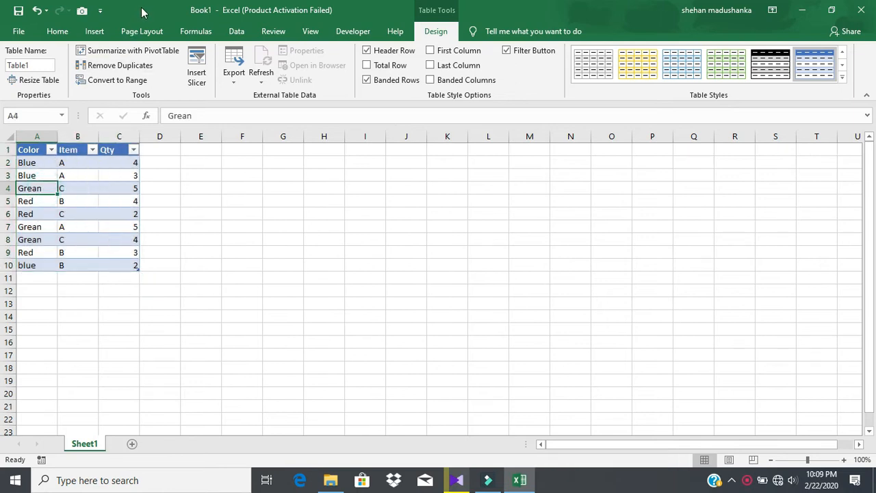
{"action": "left_click", "coordinate": [96, 31]}
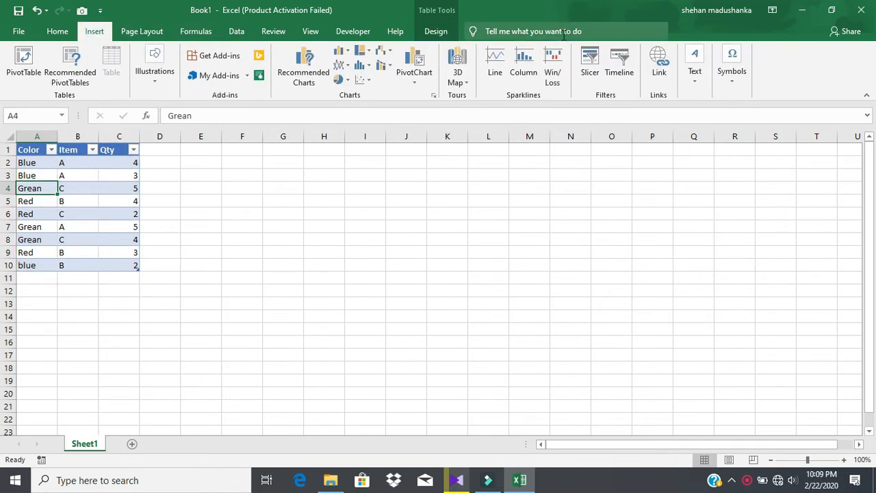
{"action": "left_click", "coordinate": [591, 75]}
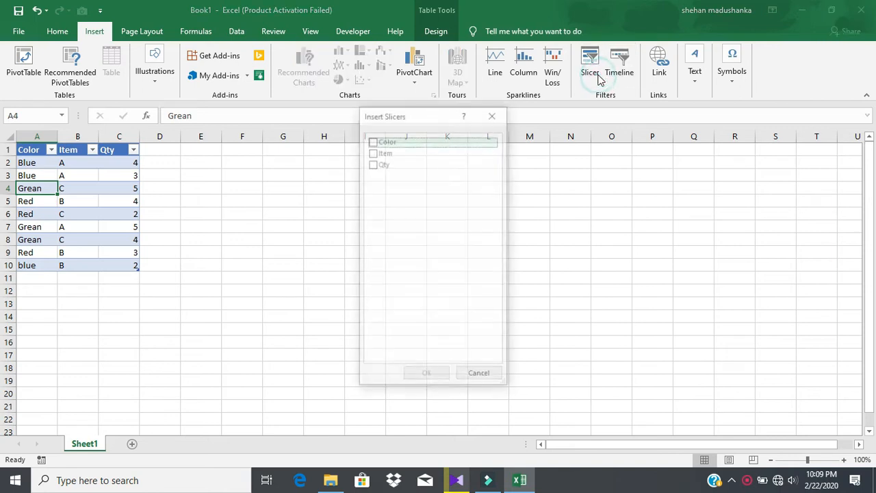
{"action": "left_click", "coordinate": [371, 141]}
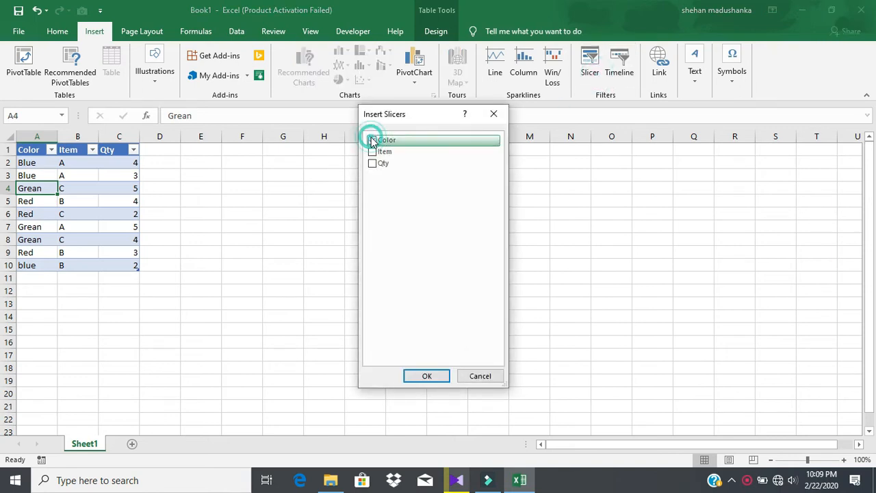
{"action": "left_click", "coordinate": [371, 152]}
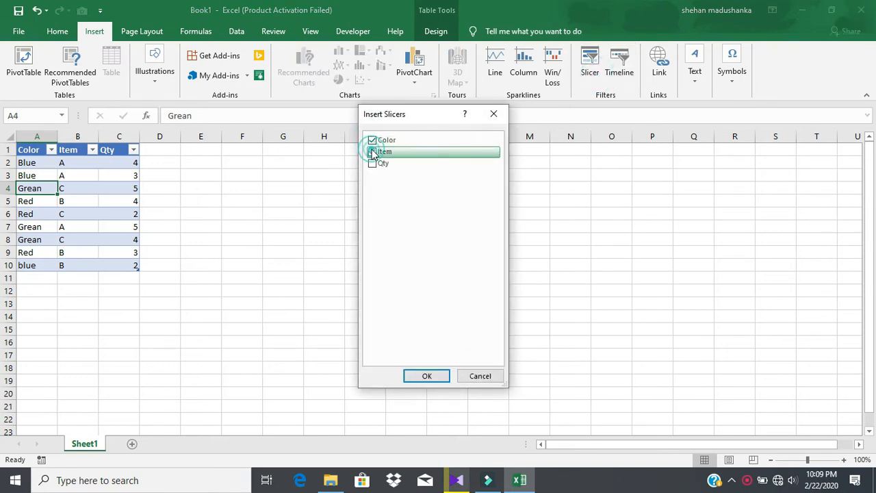
{"action": "left_click", "coordinate": [418, 378]}
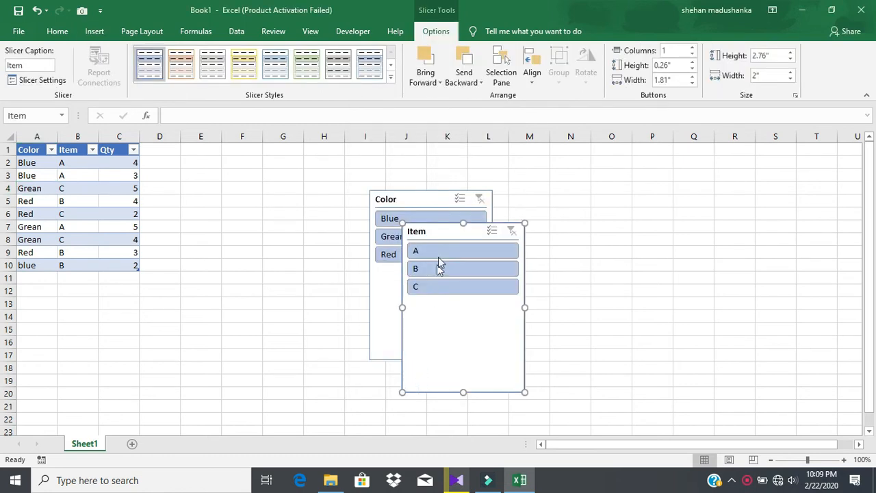
Place the slicers side by side, filter Blue, Grean, Red, then items B and C, and clear both.
{"action": "left_click_drag", "start_coordinate": [424, 193], "coordinate": [338, 163]}
{"action": "left_click_drag", "start_coordinate": [456, 233], "coordinate": [475, 166]}
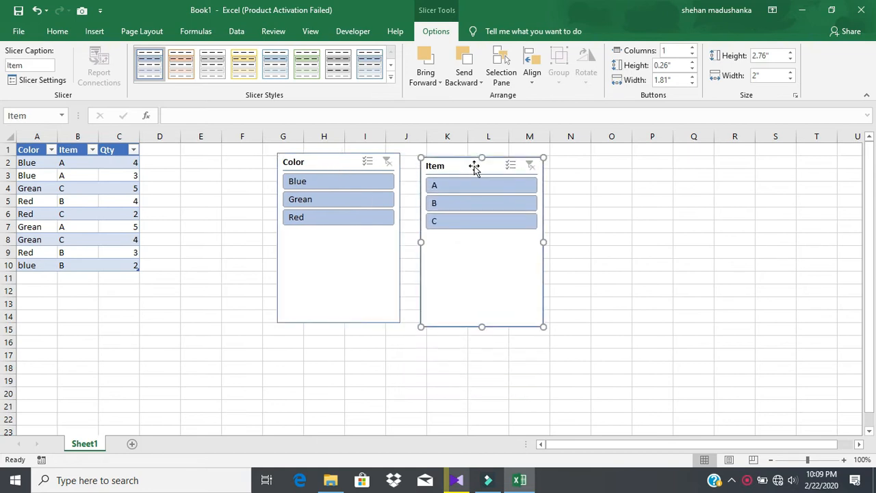
{"action": "left_click", "coordinate": [361, 179]}
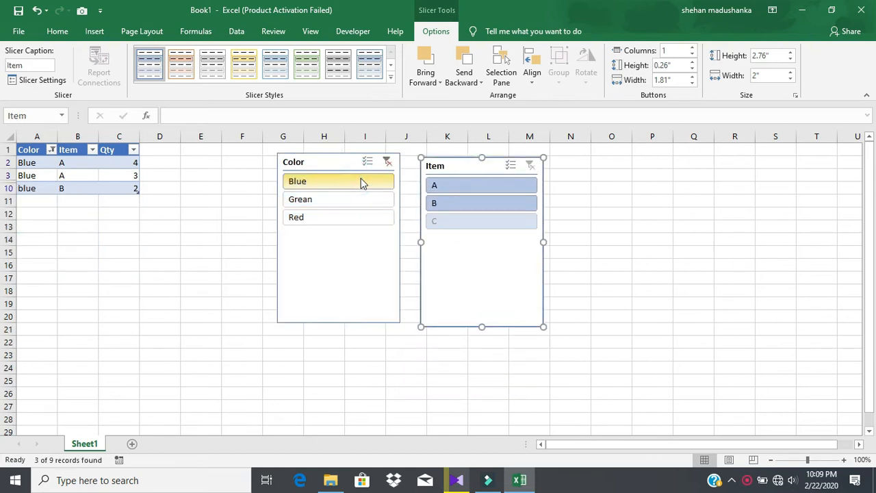
{"action": "left_click", "coordinate": [362, 198]}
{"action": "left_click", "coordinate": [363, 216]}
{"action": "left_click", "coordinate": [471, 187]}
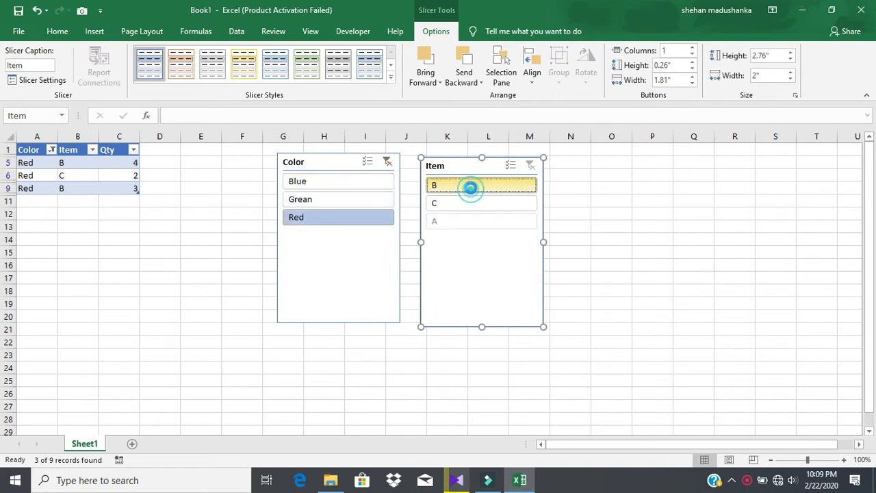
{"action": "left_click", "coordinate": [471, 202]}
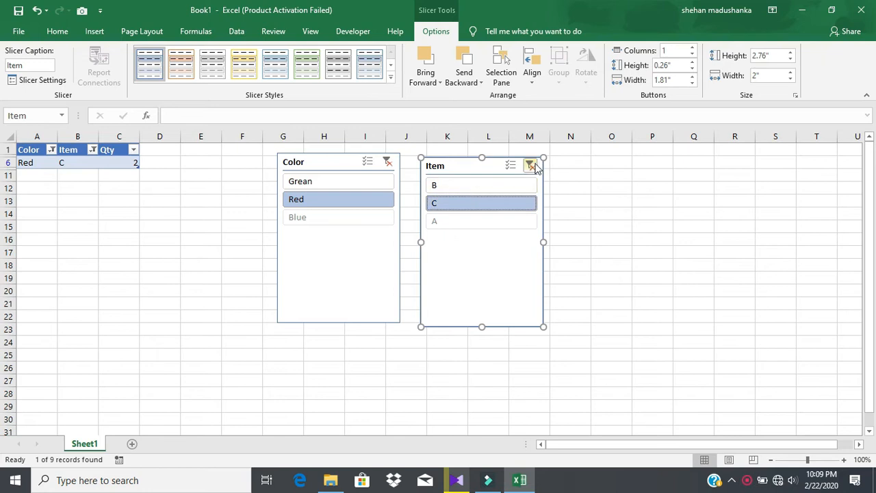
{"action": "left_click", "coordinate": [529, 165]}
{"action": "left_click", "coordinate": [388, 160]}
Filter the table to items A, B and C in turn, then clear the item filter.
{"action": "left_click", "coordinate": [490, 188]}
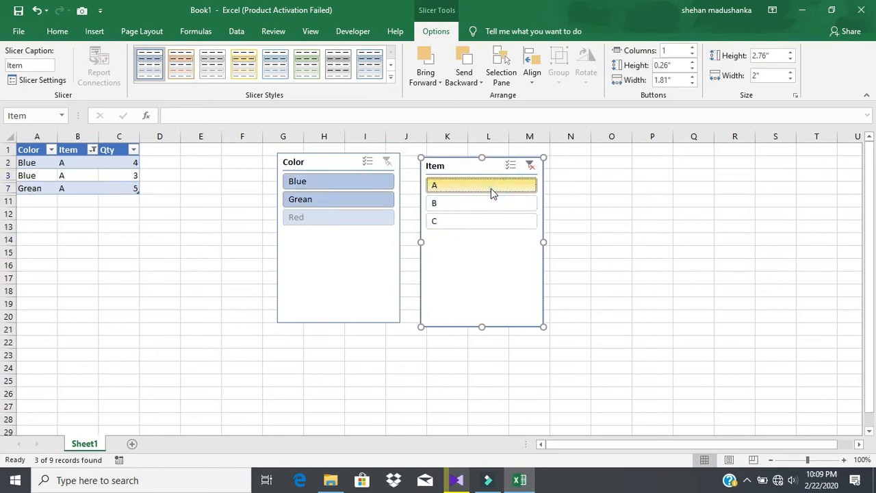
{"action": "left_click", "coordinate": [494, 201]}
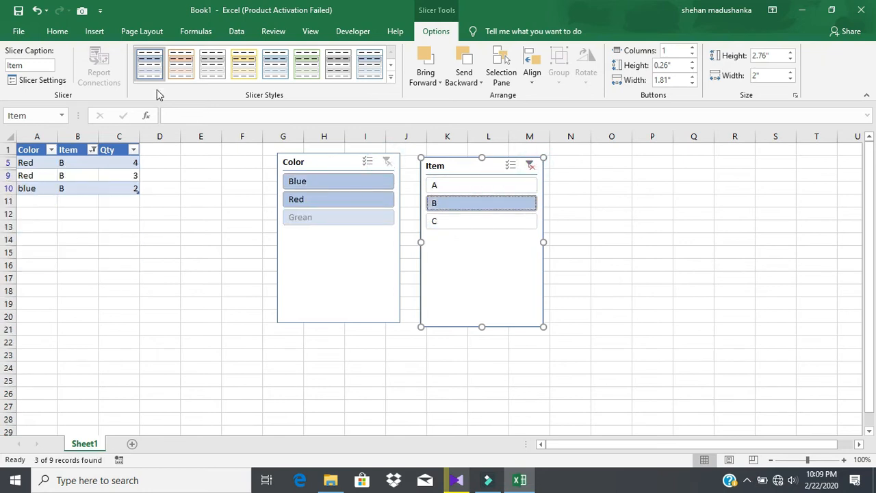
{"action": "left_click", "coordinate": [459, 221]}
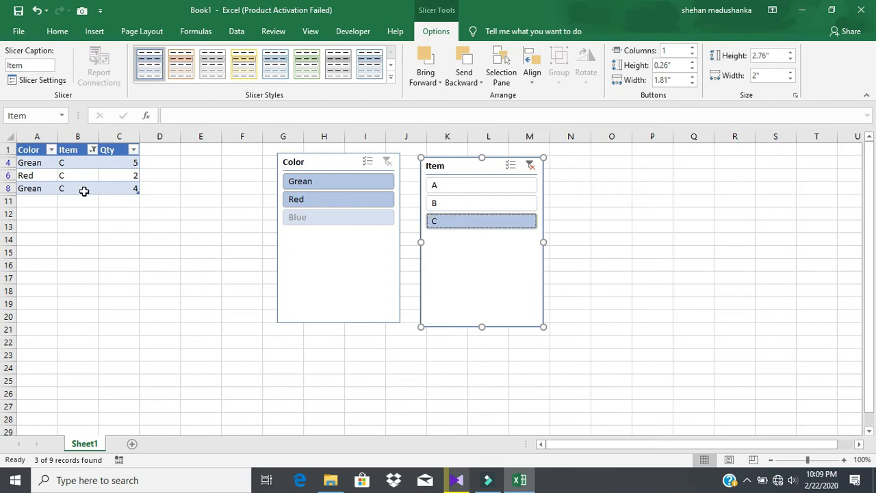
{"action": "left_click", "coordinate": [531, 166]}
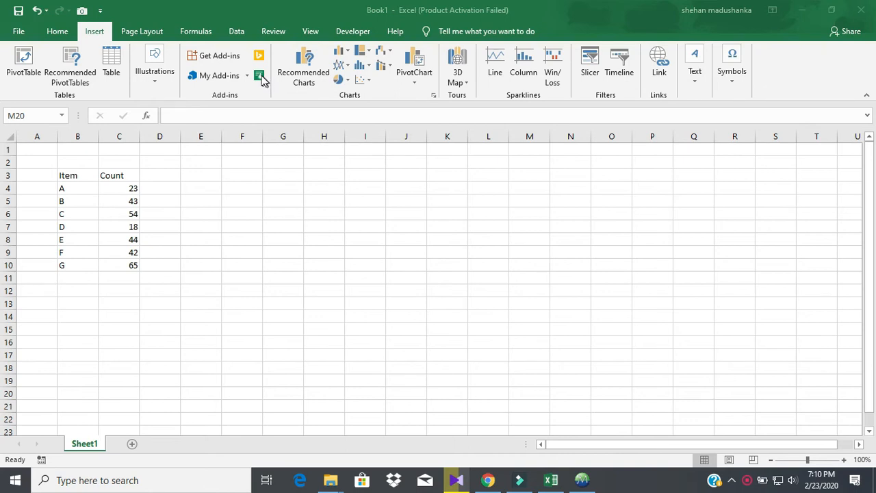
Insert a People Graph add-in chart from a cell in the Item and Count table.
{"action": "left_click", "coordinate": [84, 182]}
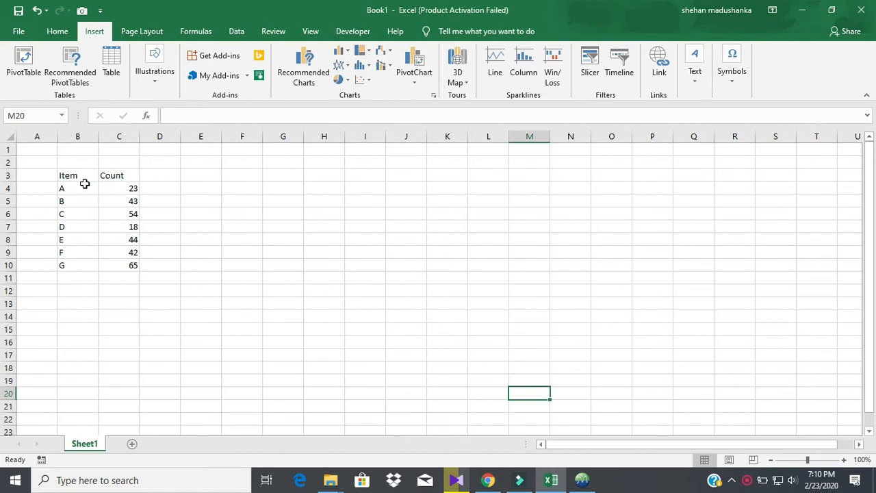
{"action": "left_click", "coordinate": [83, 185]}
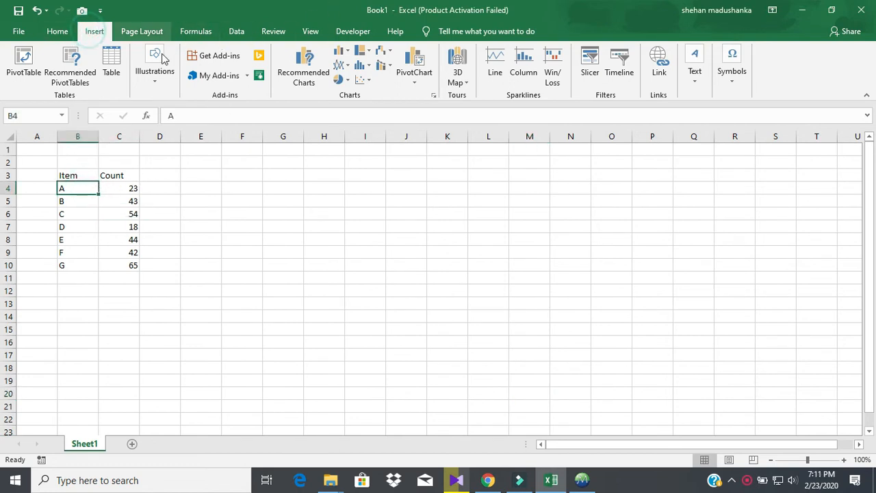
{"action": "left_click", "coordinate": [263, 78]}
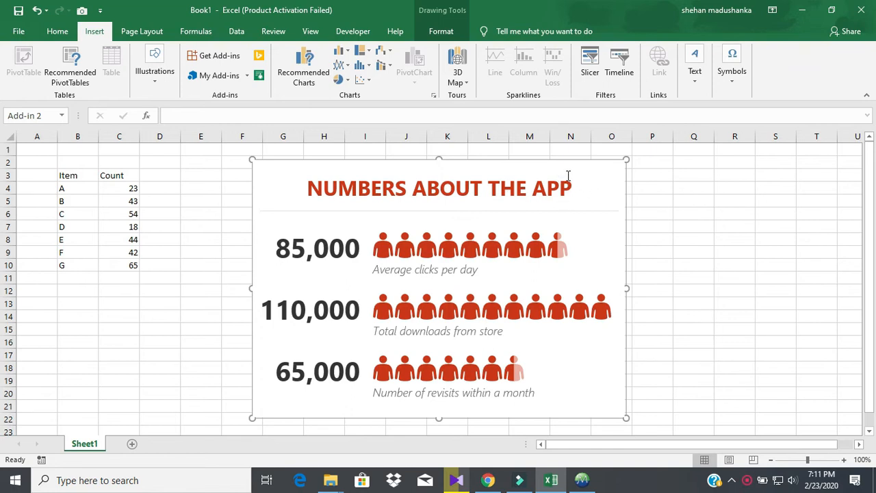
Build the People Graph from the Item and Count data in B3:C10.
{"action": "mouse_move", "coordinate": [571, 179]}
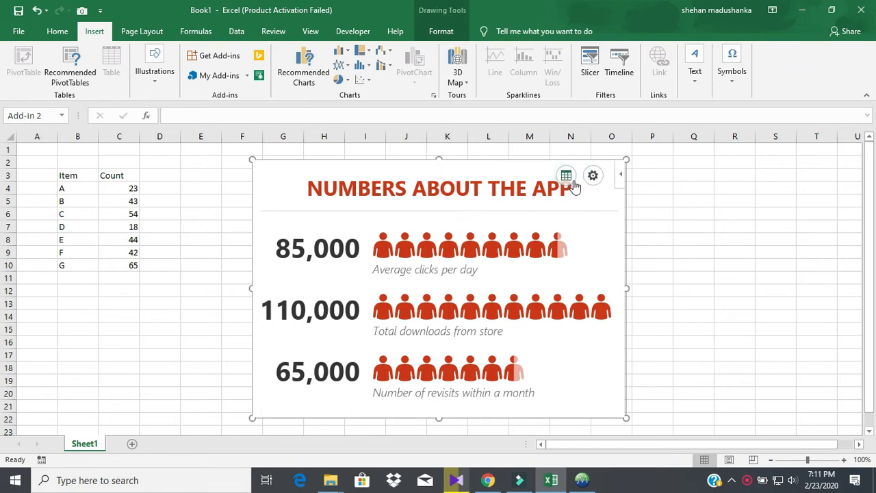
{"action": "left_click", "coordinate": [568, 178]}
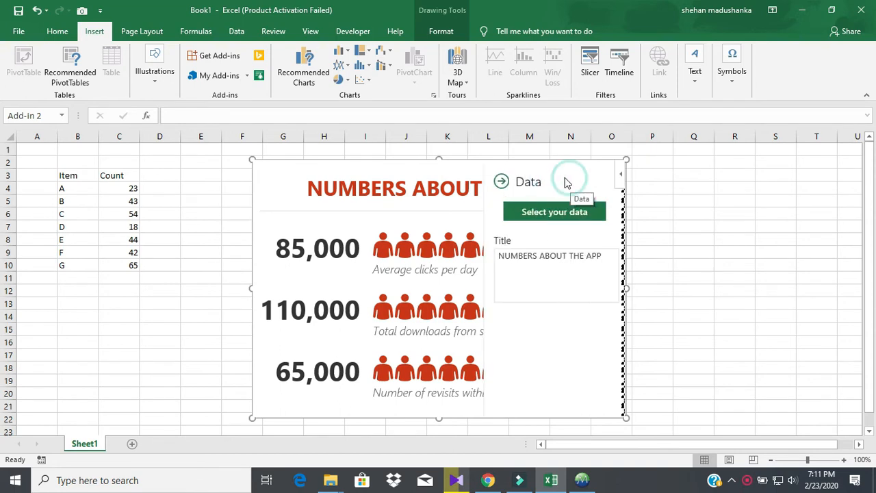
{"action": "left_click", "coordinate": [514, 215]}
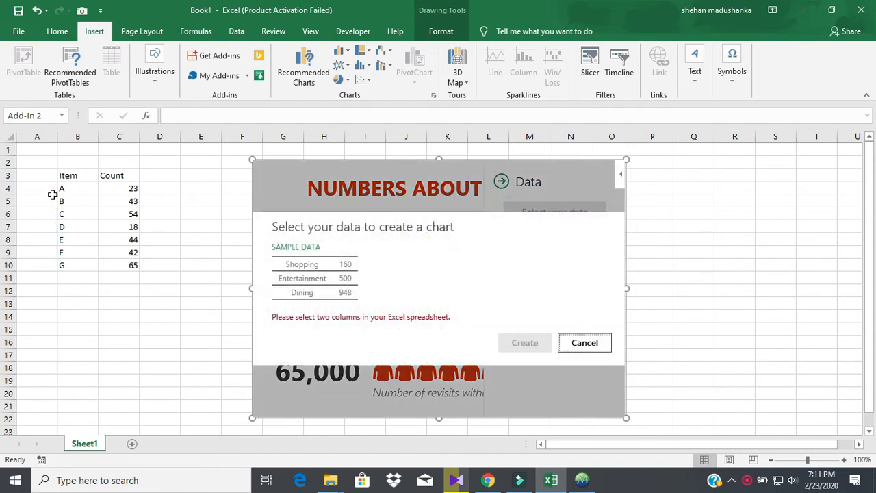
{"action": "left_click_drag", "start_coordinate": [68, 175], "coordinate": [136, 264]}
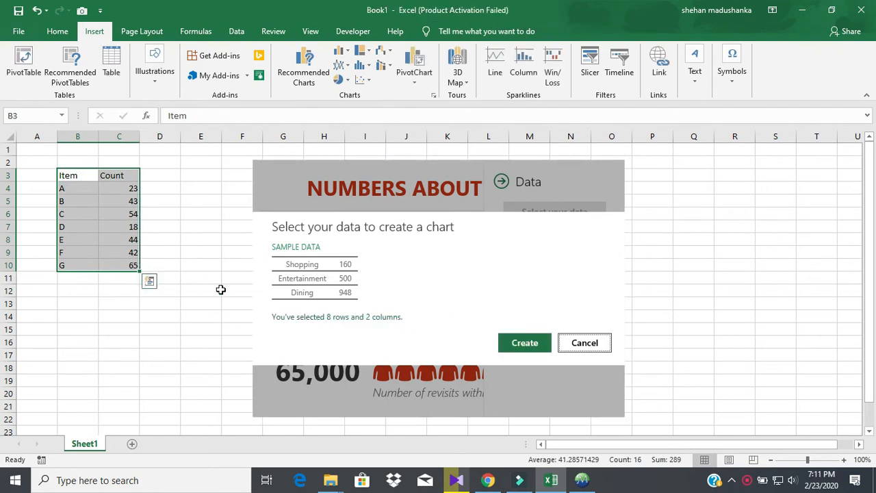
{"action": "left_click", "coordinate": [504, 342]}
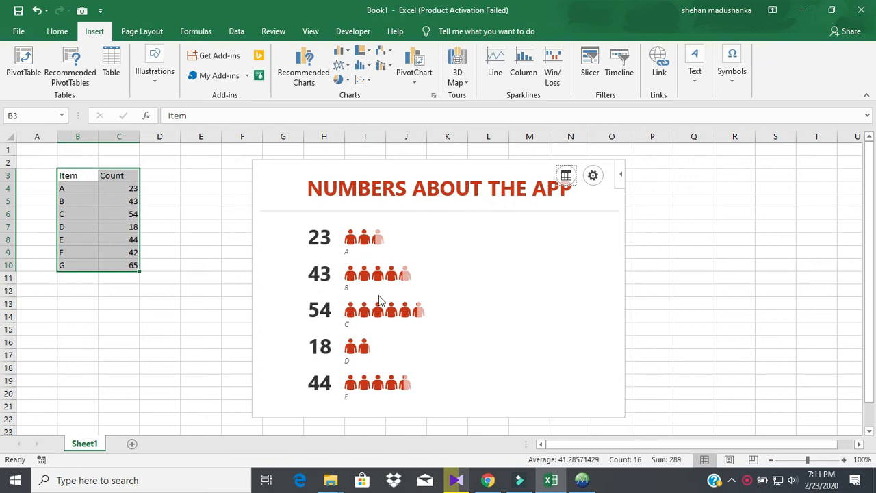
Try the graph's styles and colour themes, settling on pink figures on a white background.
{"action": "left_click", "coordinate": [593, 176]}
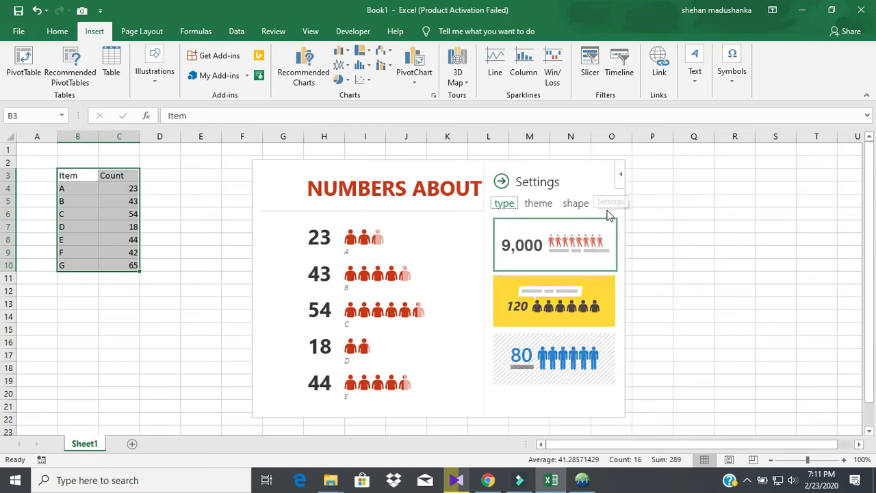
{"action": "left_click", "coordinate": [551, 322]}
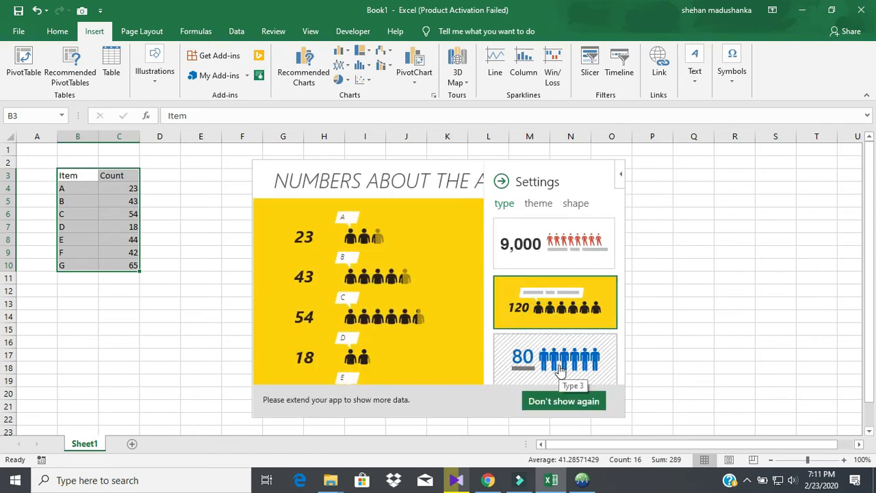
{"action": "left_click", "coordinate": [558, 365]}
{"action": "left_click", "coordinate": [541, 205]}
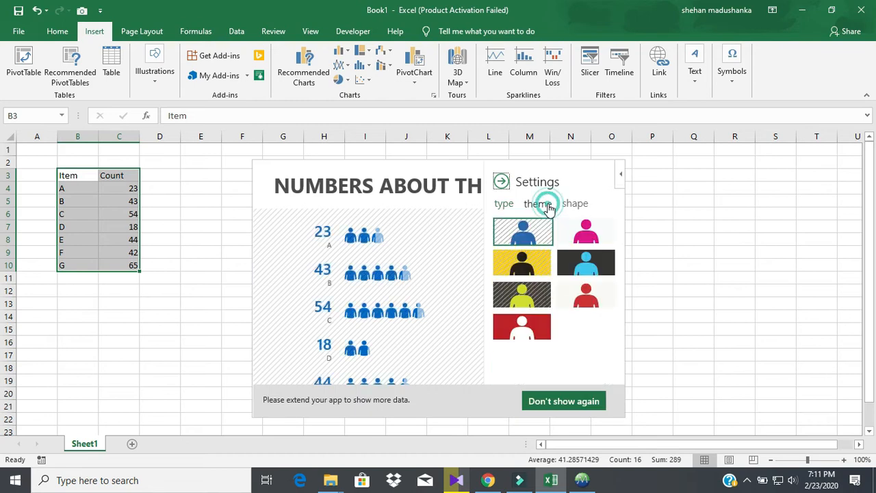
{"action": "left_click", "coordinate": [541, 264]}
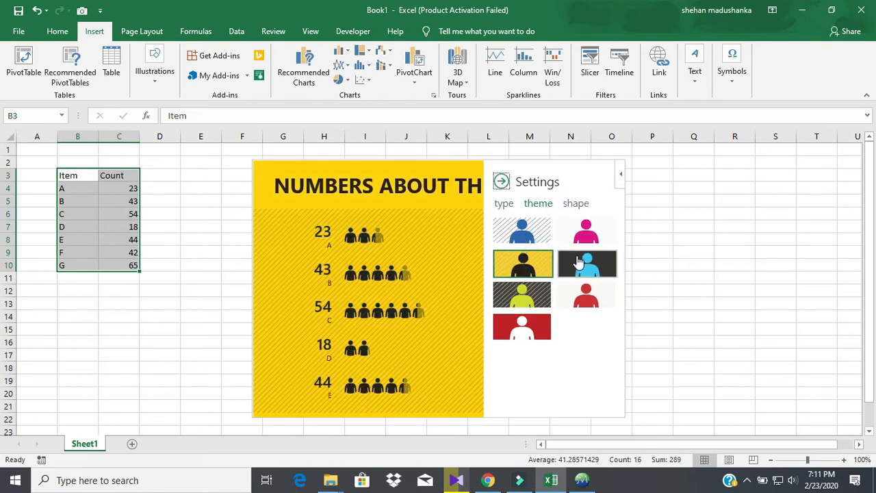
{"action": "left_click", "coordinate": [578, 264]}
{"action": "left_click", "coordinate": [568, 308]}
{"action": "left_click", "coordinate": [527, 328]}
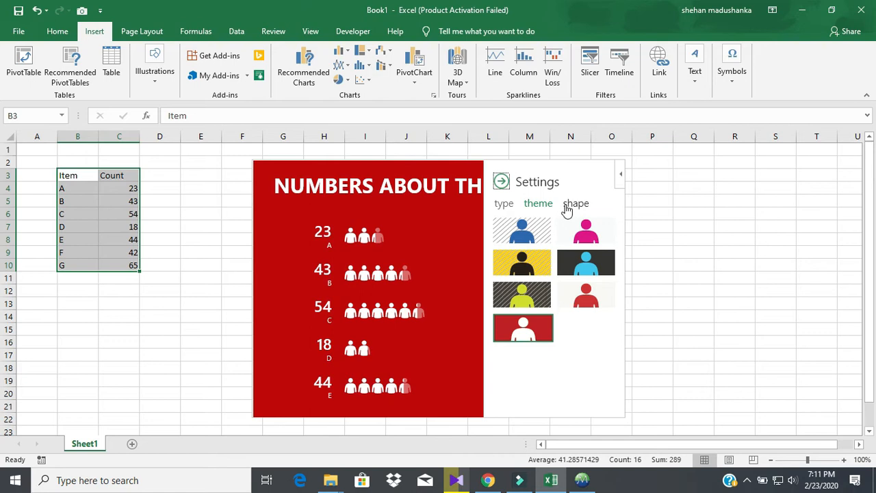
{"action": "left_click", "coordinate": [582, 229]}
Try the figure shapes, settle on jackets, and close the settings panel.
{"action": "left_click", "coordinate": [577, 205]}
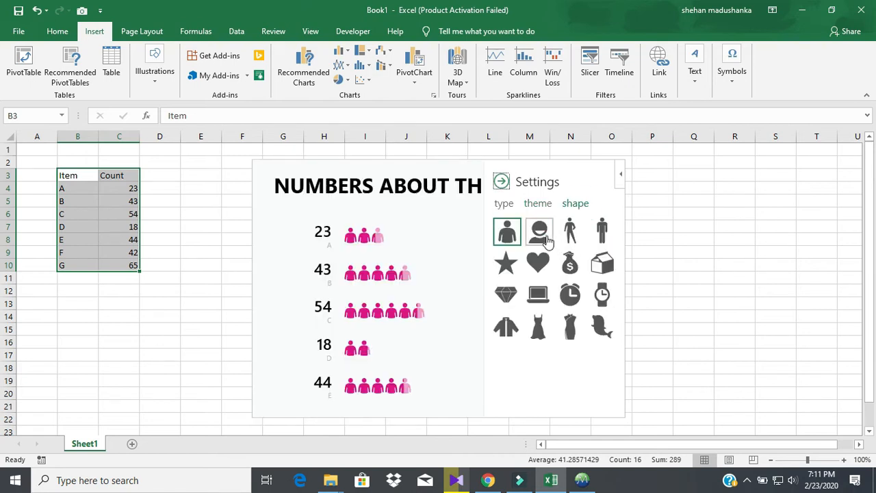
{"action": "left_click", "coordinate": [540, 231]}
{"action": "left_click", "coordinate": [570, 267]}
{"action": "left_click", "coordinate": [507, 294]}
{"action": "left_click", "coordinate": [540, 296]}
{"action": "left_click", "coordinate": [512, 327]}
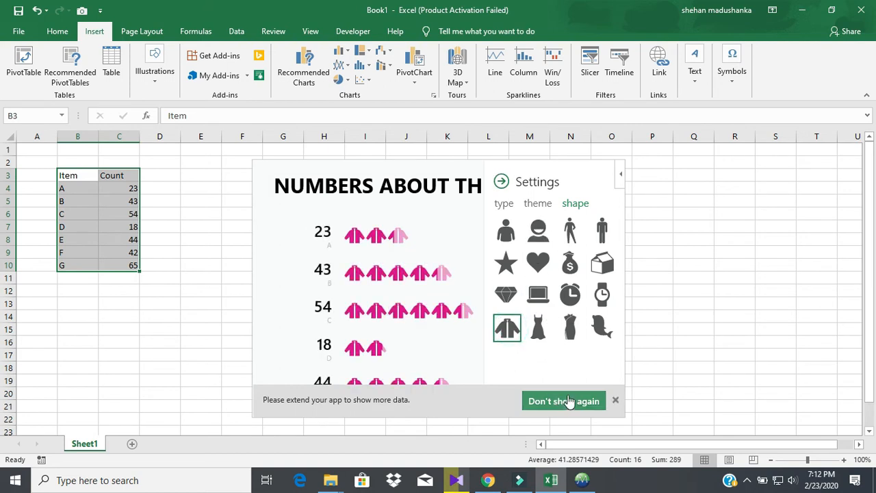
{"action": "left_click", "coordinate": [503, 185]}
{"action": "left_click", "coordinate": [615, 400]}
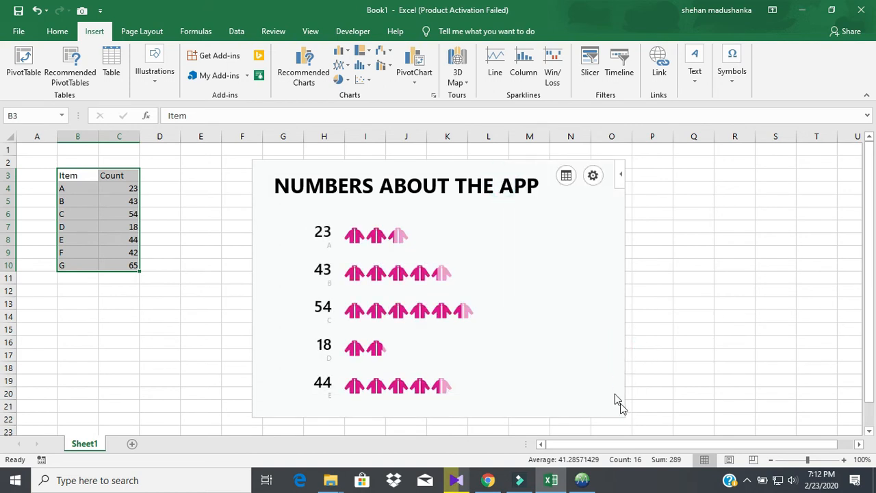
{"action": "left_click", "coordinate": [459, 161]}
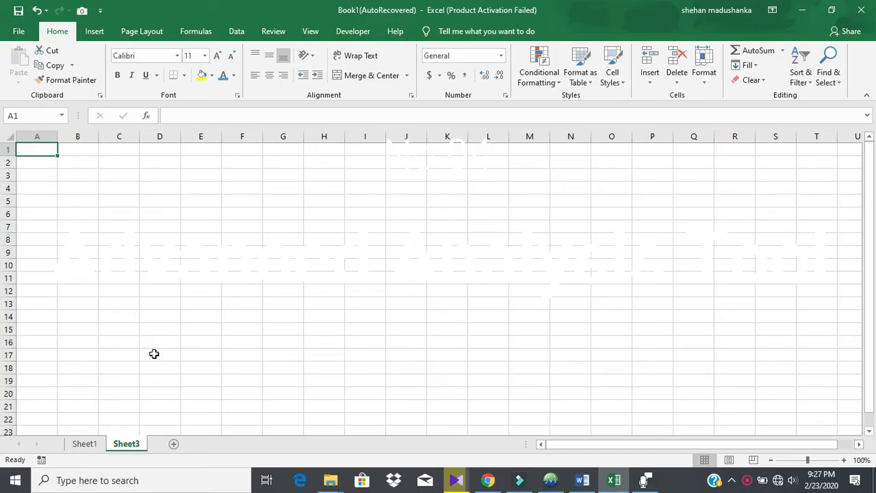
Enable the Analysis ToolPak through Excel Options' Excel Add-ins manager.
{"action": "left_click", "coordinate": [206, 174]}
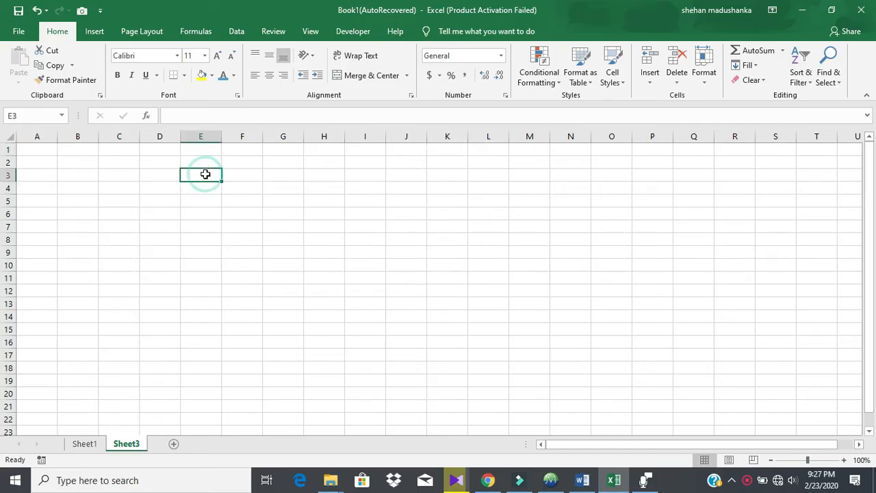
{"action": "key", "text": "ctrl+Home"}
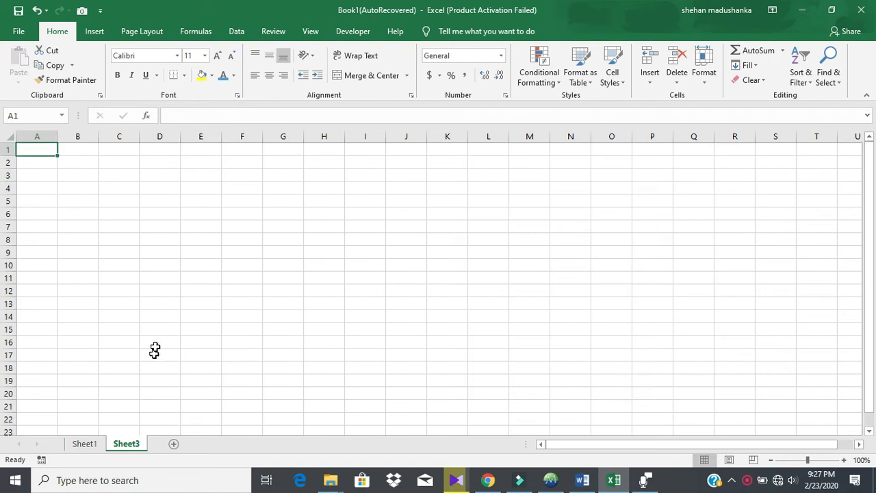
{"action": "left_click", "coordinate": [205, 173]}
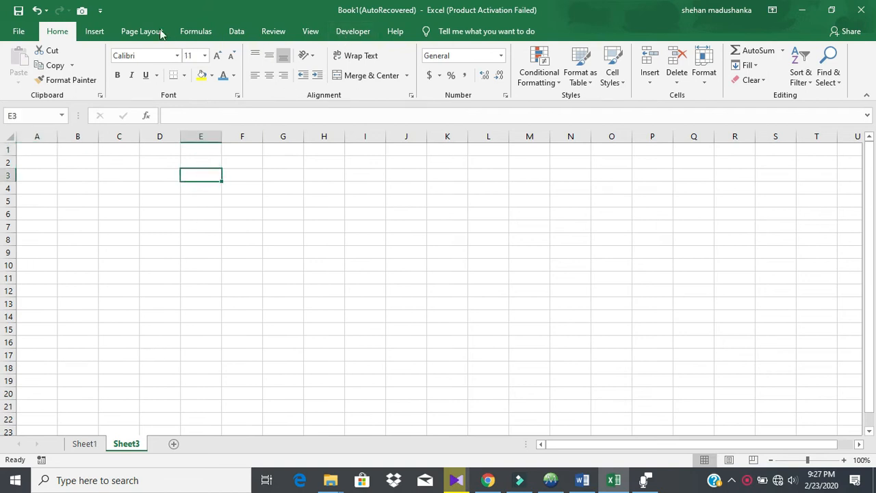
{"action": "left_click", "coordinate": [25, 32]}
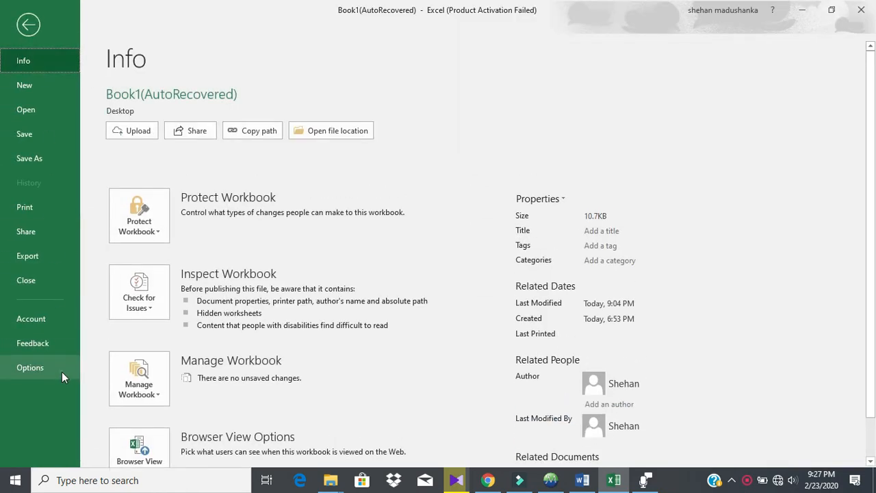
{"action": "left_click", "coordinate": [62, 372]}
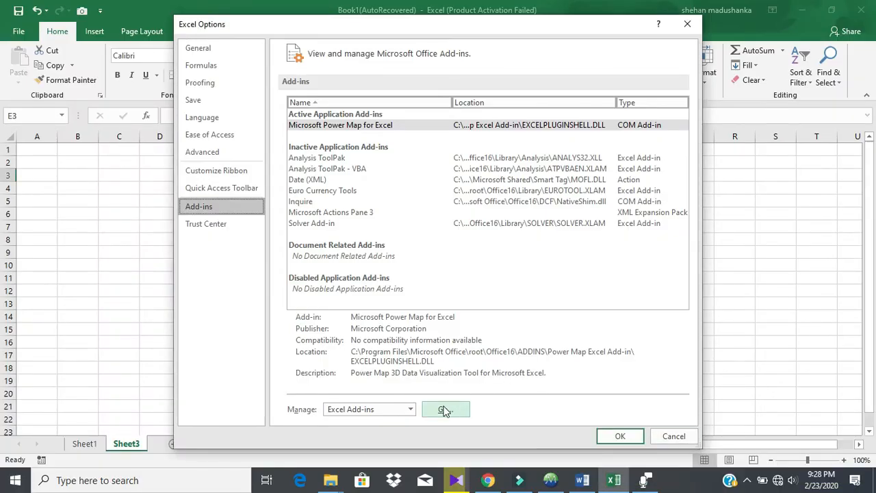
{"action": "left_click", "coordinate": [412, 408]}
{"action": "left_click", "coordinate": [412, 409]}
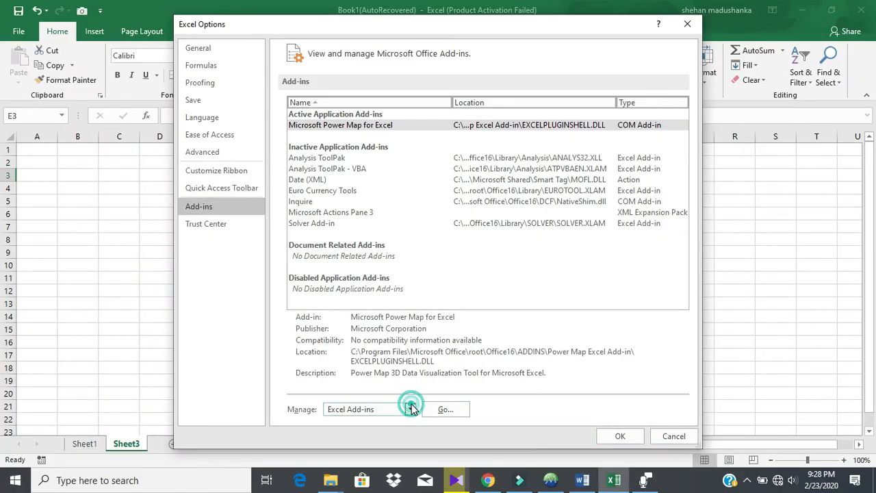
{"action": "left_click", "coordinate": [458, 416]}
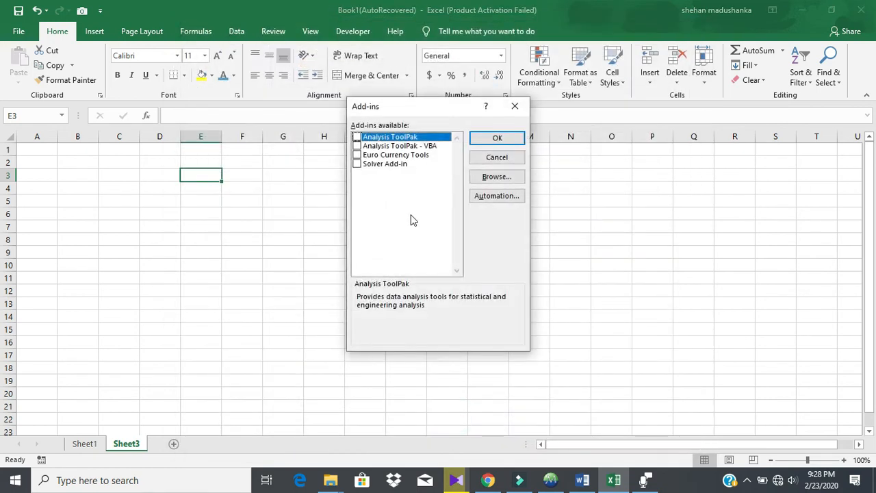
{"action": "left_click", "coordinate": [357, 137]}
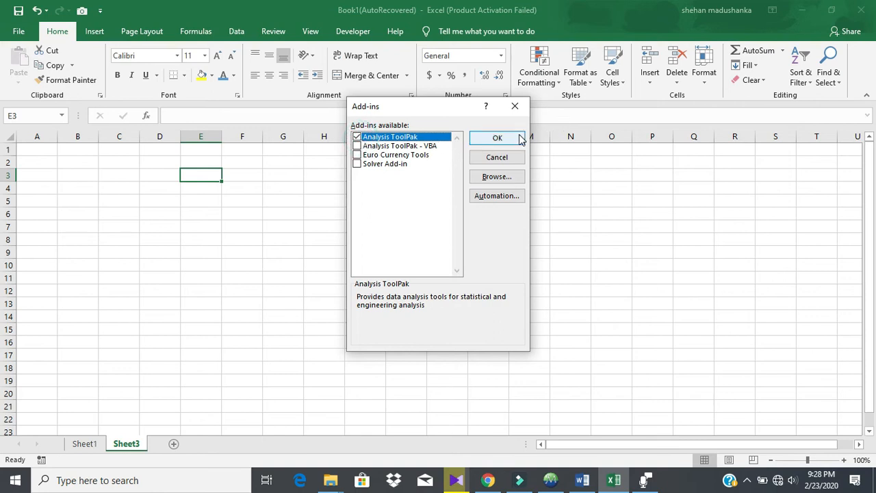
{"action": "left_click", "coordinate": [497, 138]}
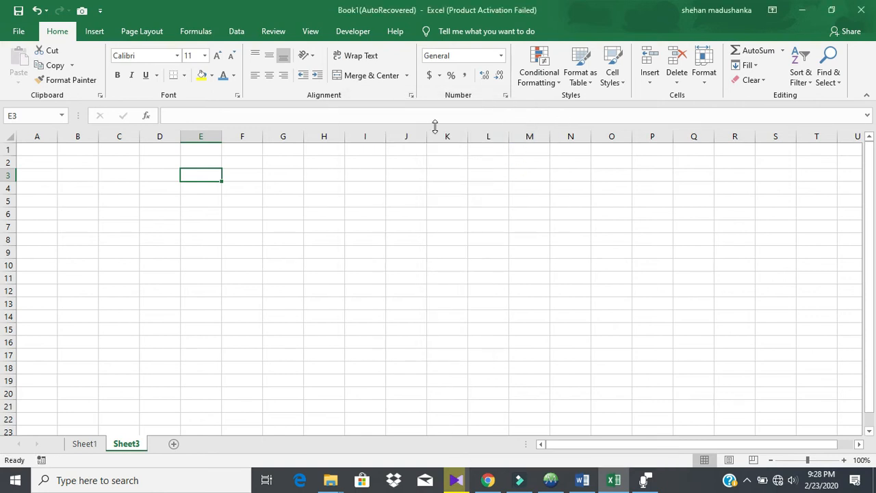
{"action": "left_click", "coordinate": [96, 31]}
{"action": "left_click", "coordinate": [236, 31]}
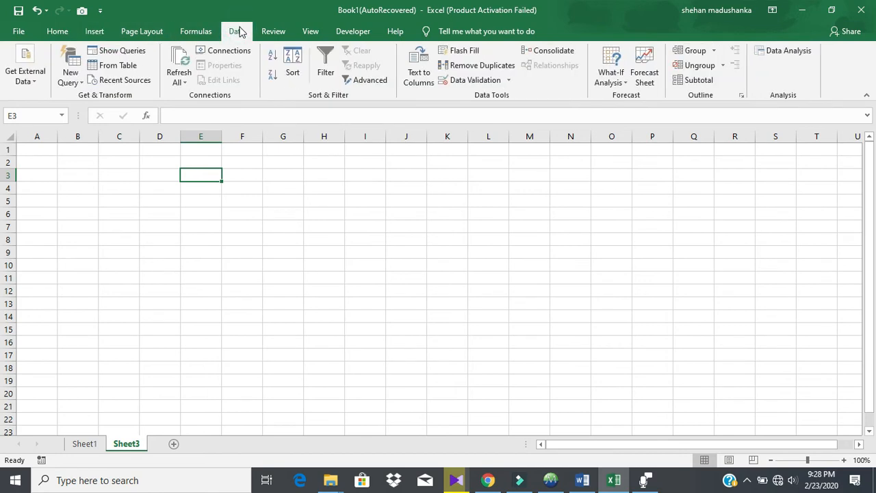
{"action": "left_click", "coordinate": [772, 56]}
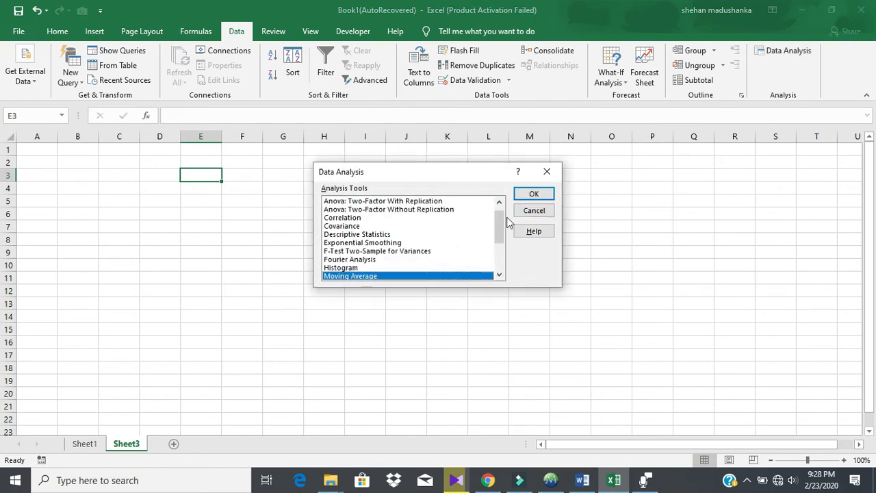
{"action": "left_click", "coordinate": [472, 201]}
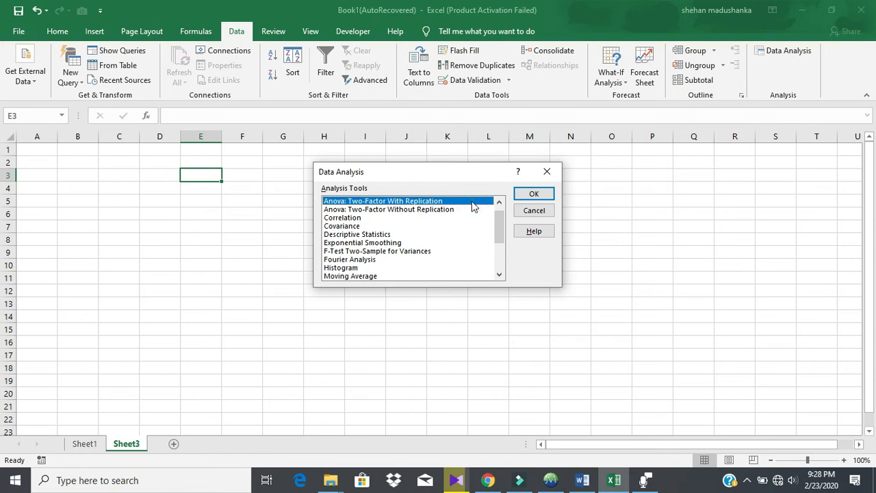
{"action": "key", "text": "Down"}
{"action": "key", "text": "Down"}
{"action": "key", "text": "Down"}
{"action": "key", "text": "Down"}
{"action": "key", "text": "Down"}
{"action": "key", "text": "Down"}
{"action": "key", "text": "Down"}
{"action": "key", "text": "Down"}
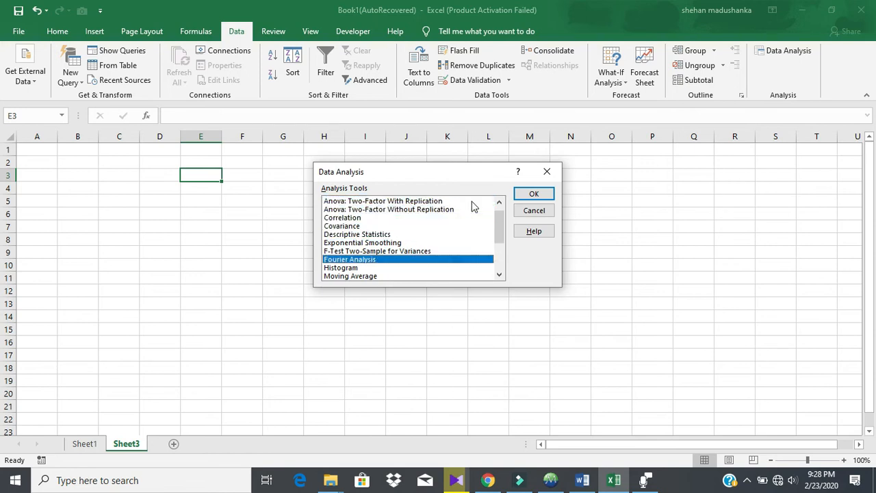
{"action": "key", "text": "Down"}
{"action": "key", "text": "Down"}
{"action": "key", "text": "Down"}
{"action": "key", "text": "Down"}
{"action": "key", "text": "Down"}
{"action": "key", "text": "Down"}
{"action": "key", "text": "Down"}
{"action": "key", "text": "Down"}
{"action": "key", "text": "Down"}
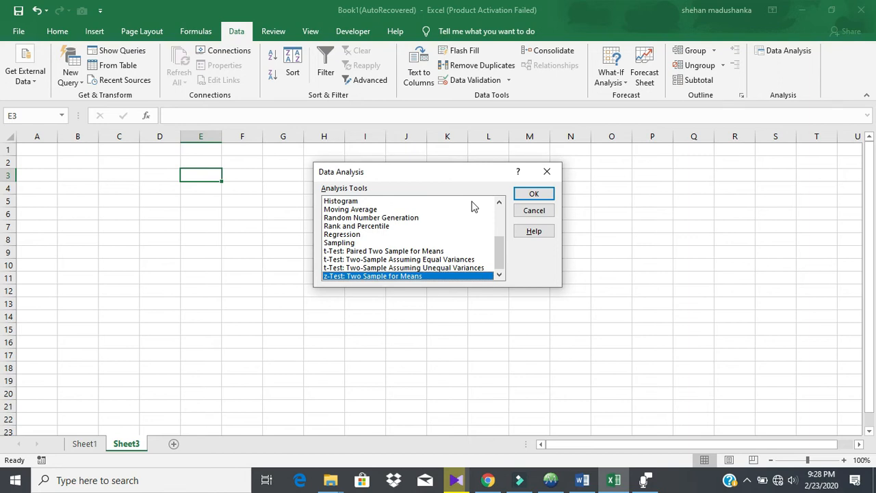
{"action": "left_click_drag", "start_coordinate": [500, 244], "coordinate": [503, 207]}
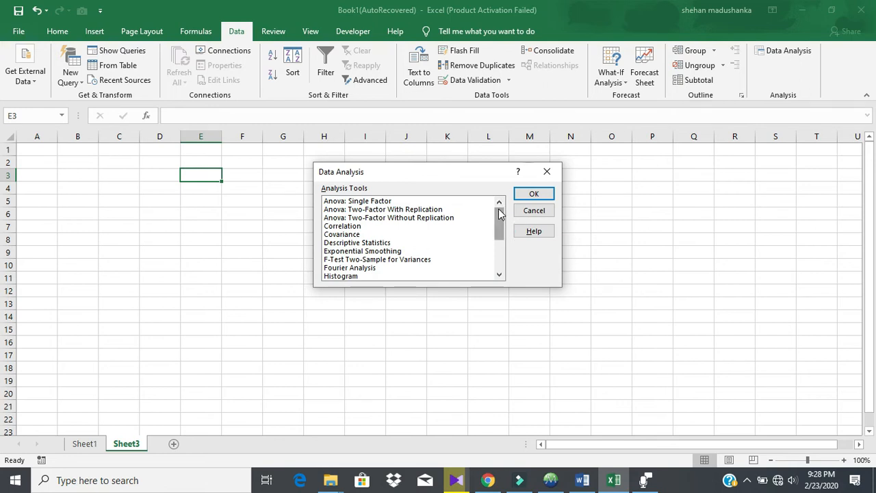
{"action": "left_click", "coordinate": [479, 201]}
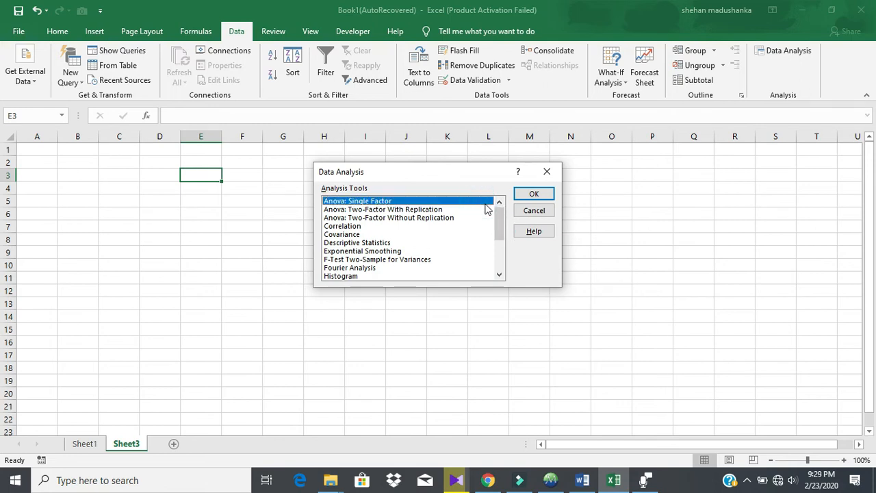
{"action": "left_click", "coordinate": [538, 196]}
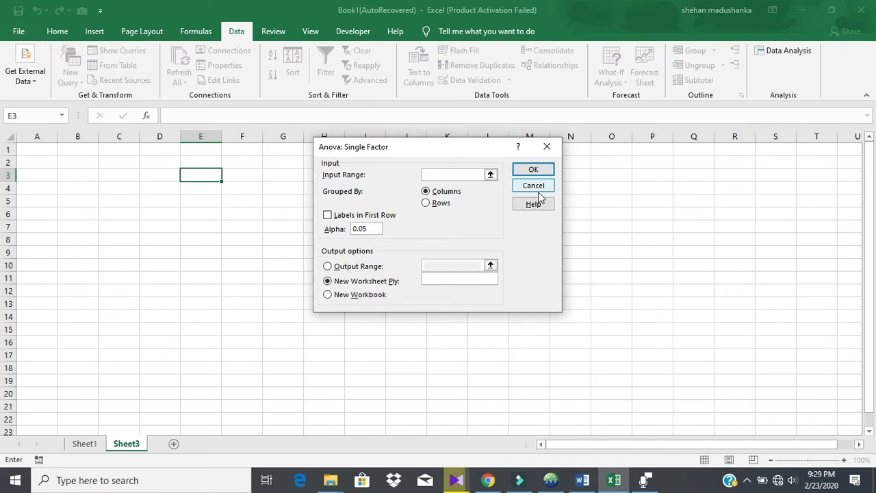
{"action": "left_click", "coordinate": [546, 151]}
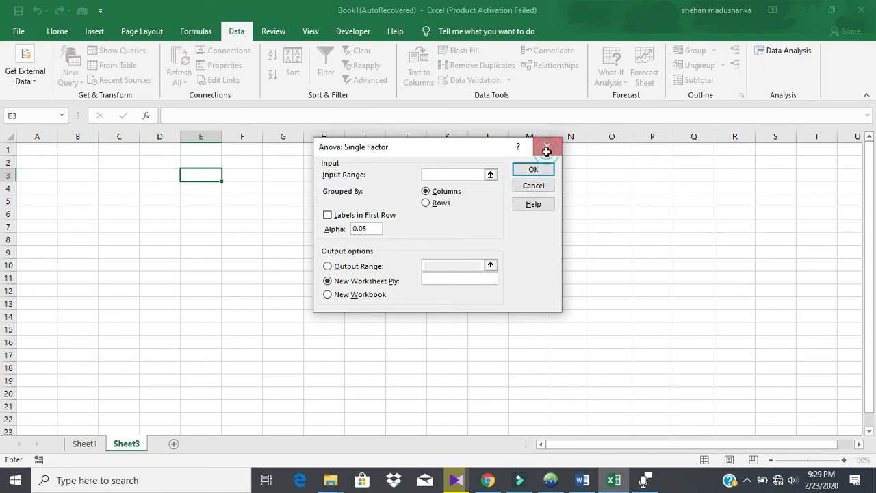
{"action": "left_click", "coordinate": [551, 169]}
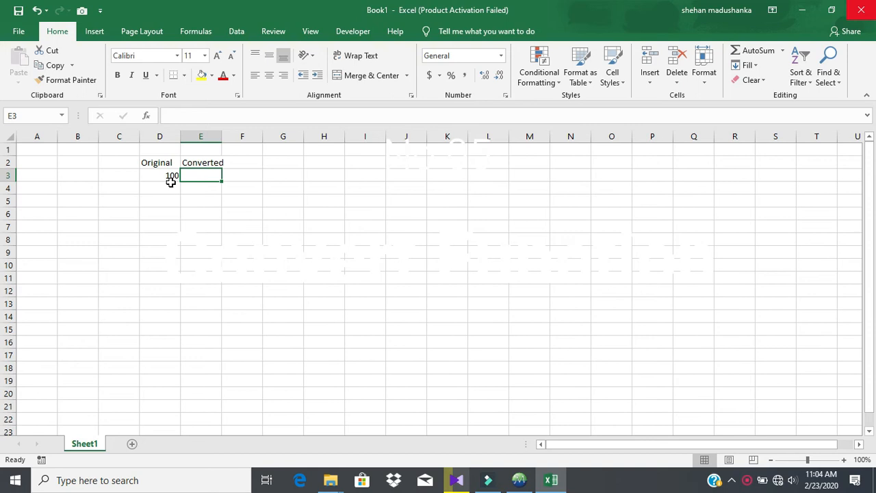
{"action": "left_click", "coordinate": [168, 178]}
{"action": "left_click", "coordinate": [198, 178]}
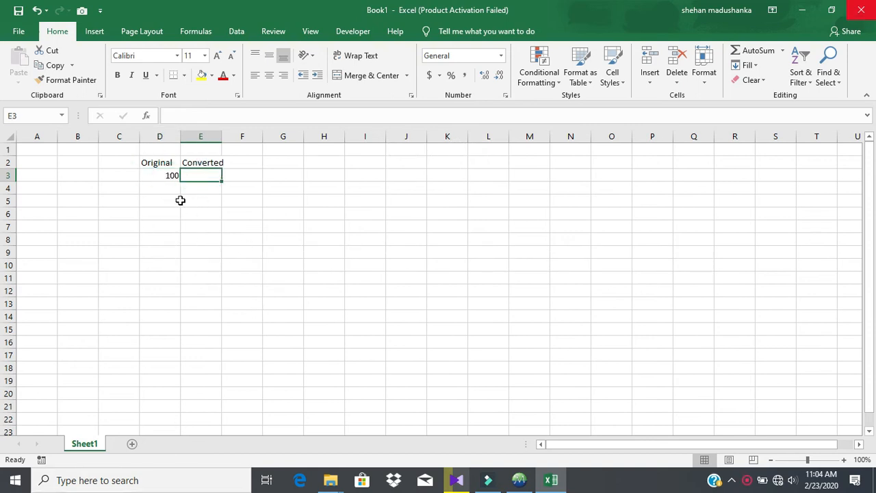
{"action": "left_click", "coordinate": [169, 178]}
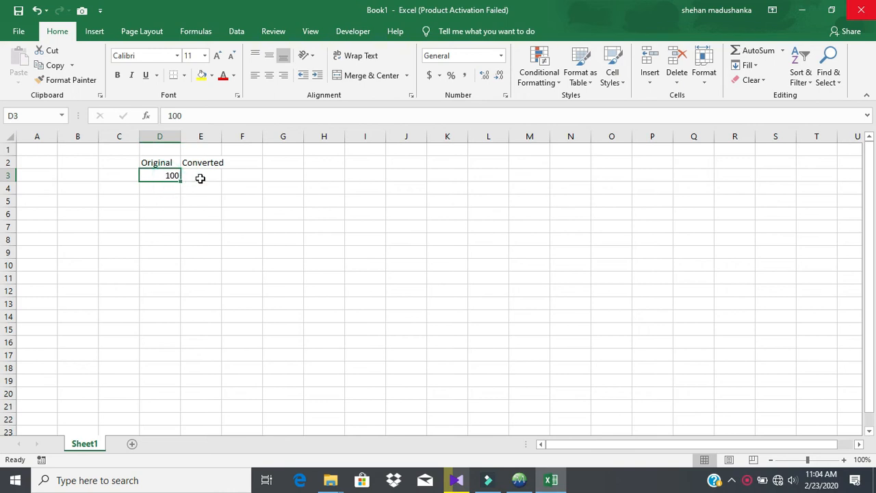
{"action": "left_click", "coordinate": [200, 177]}
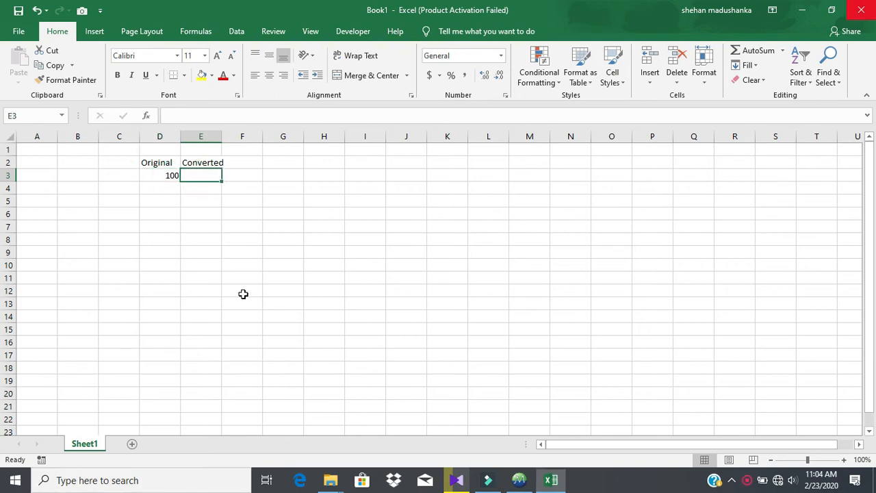
{"action": "left_click", "coordinate": [169, 178]}
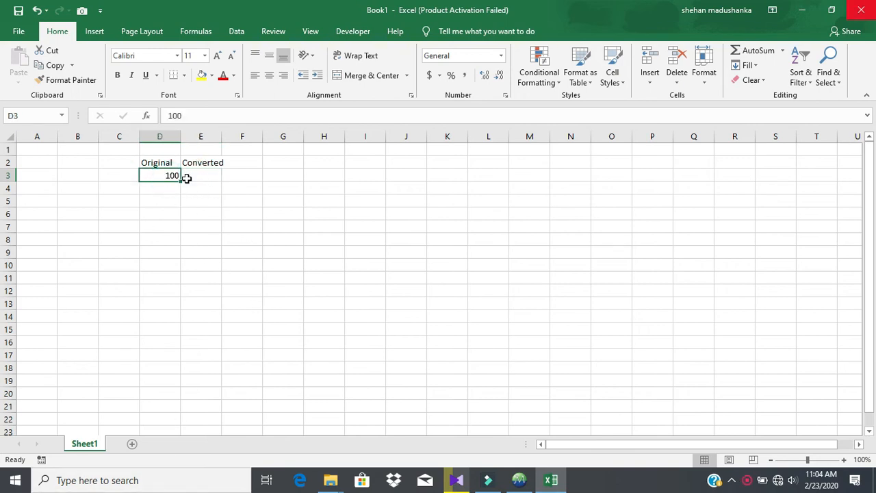
{"action": "left_click", "coordinate": [199, 178]}
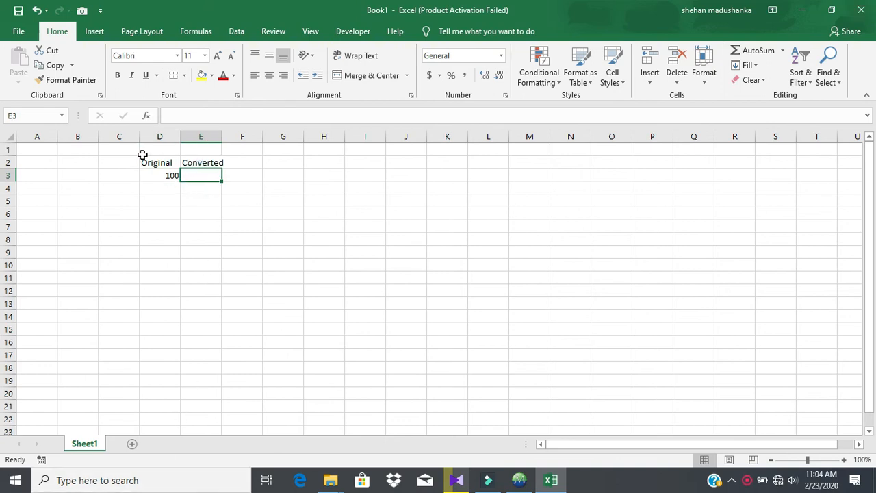
{"action": "left_click", "coordinate": [168, 178]}
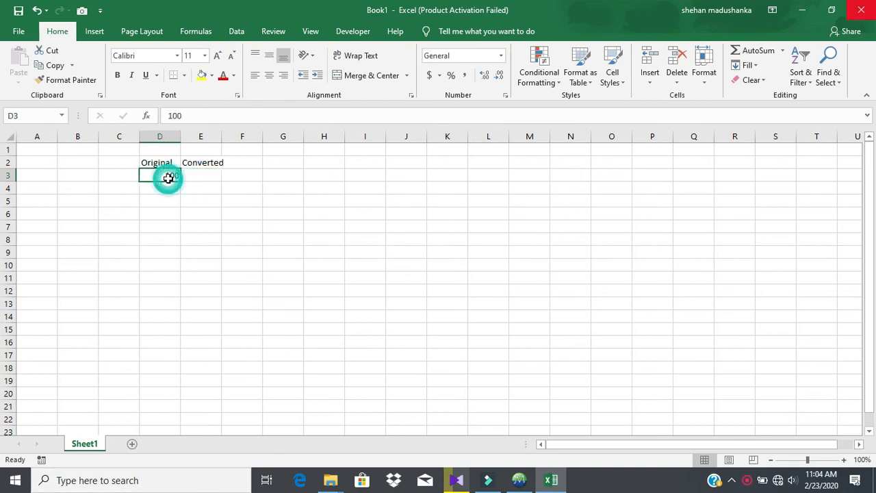
{"action": "left_click", "coordinate": [199, 177]}
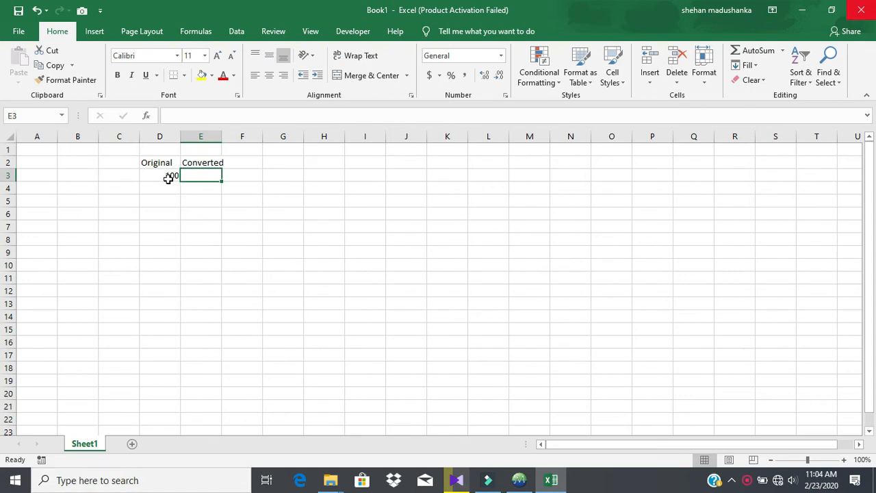
{"action": "left_click", "coordinate": [169, 178]}
{"action": "left_click", "coordinate": [200, 178]}
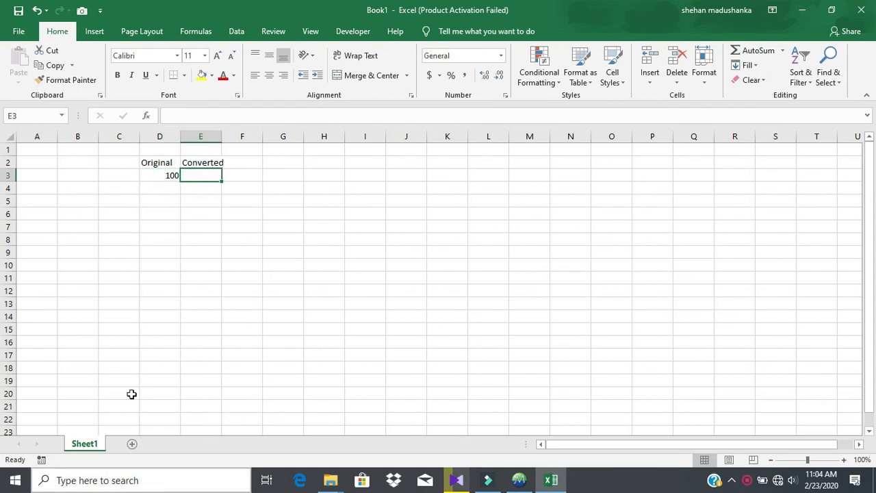
Start a CONVERT formula in E3 using D3 as the number.
{"action": "type", "text": "="}
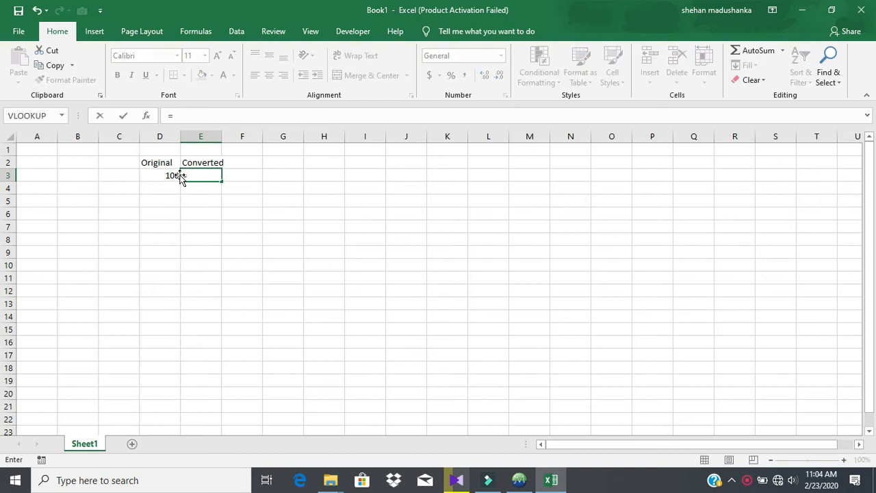
{"action": "type", "text": "con"}
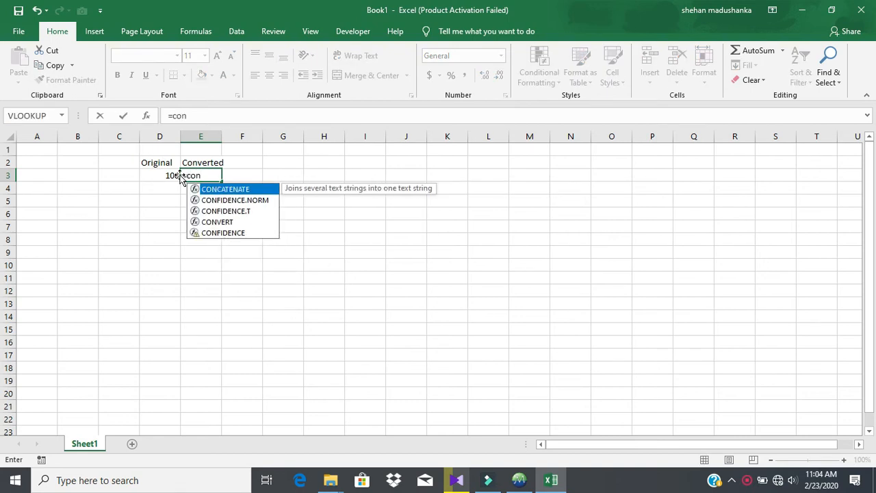
{"action": "key", "text": "Down"}
{"action": "key", "text": "Down"}
{"action": "key", "text": "Down"}
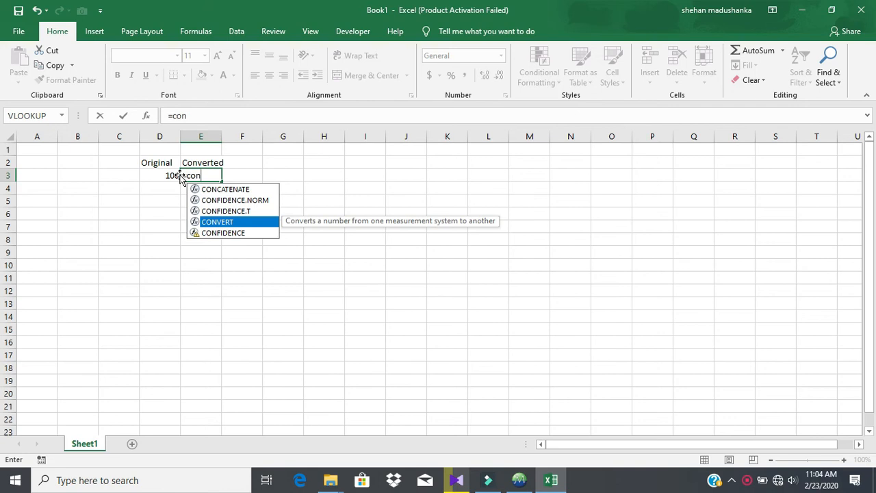
{"action": "key", "text": "Tab"}
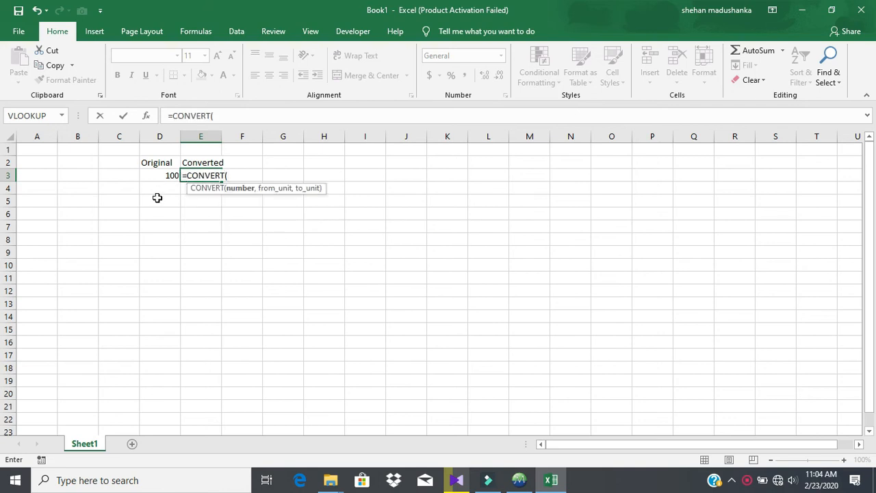
{"action": "left_click", "coordinate": [157, 176]}
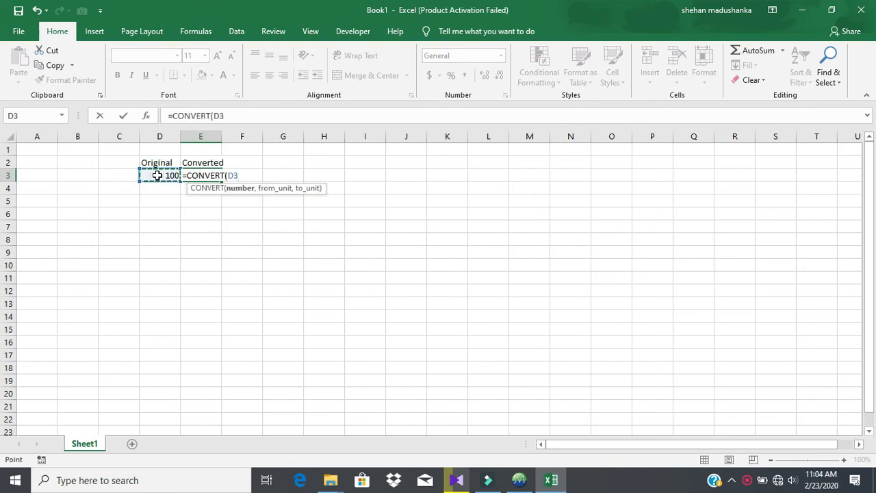
{"action": "type", "text": ","}
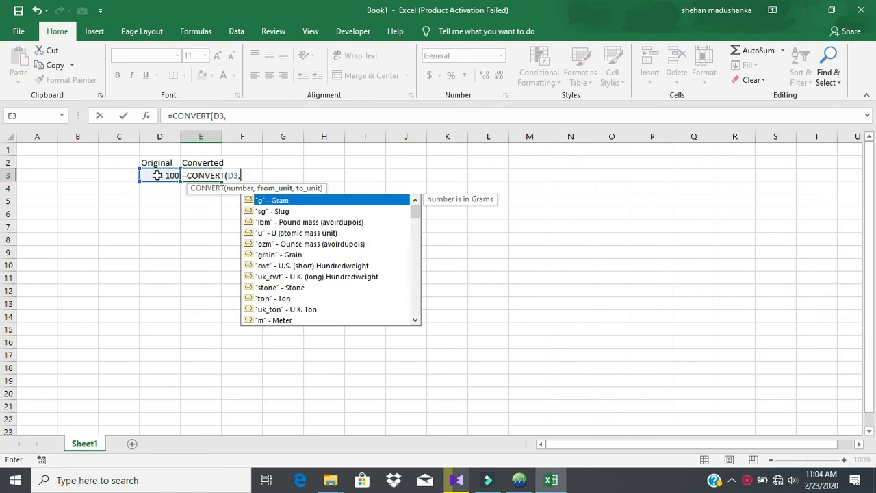
{"action": "left_click", "coordinate": [156, 176]}
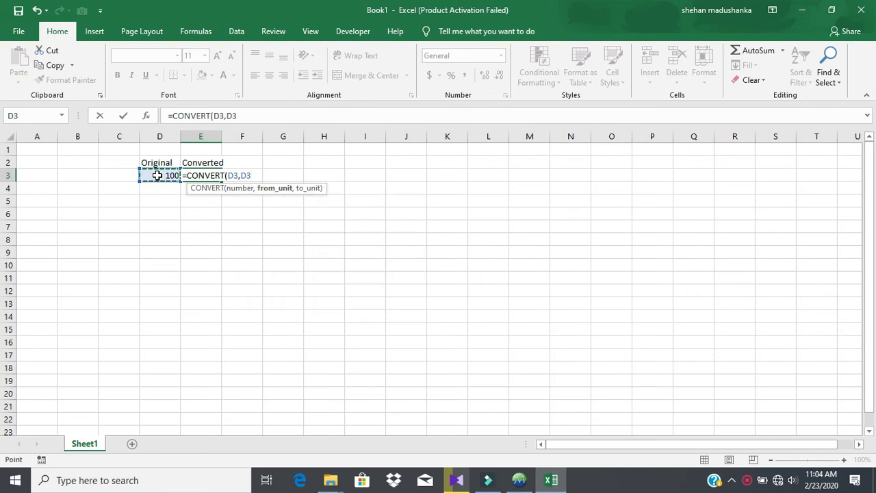
{"action": "key", "text": "BackSpace"}
{"action": "key", "text": "BackSpace"}
Set the units to "l" and "gal" so E3 shows 26.41721 gallons.
{"action": "key", "text": "Down"}
{"action": "key", "text": "Down"}
{"action": "key", "text": "Down"}
{"action": "key", "text": "Down"}
{"action": "key", "text": "Down"}
{"action": "key", "text": "Down"}
{"action": "key", "text": "Down"}
{"action": "key", "text": "Down"}
{"action": "key", "text": "Down"}
{"action": "key", "text": "Down"}
{"action": "key", "text": "Down"}
{"action": "key", "text": "Down"}
{"action": "key", "text": "Down"}
{"action": "key", "text": "Down"}
{"action": "key", "text": "Down"}
{"action": "key", "text": "Down"}
{"action": "key", "text": "Down"}
{"action": "key", "text": "Down"}
{"action": "key", "text": "Down"}
{"action": "key", "text": "Down"}
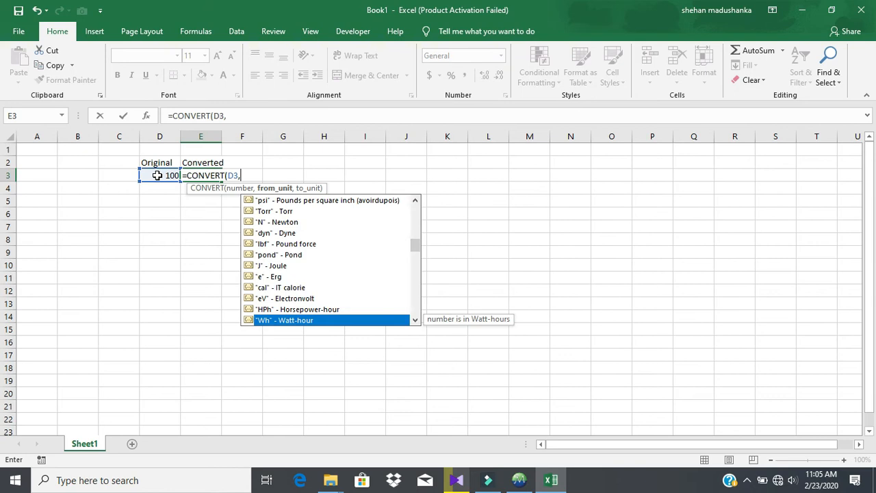
{"action": "key", "text": "Down"}
{"action": "key", "text": "Down"}
{"action": "key", "text": "Down"}
{"action": "key", "text": "Down"}
{"action": "key", "text": "Down"}
{"action": "key", "text": "Down"}
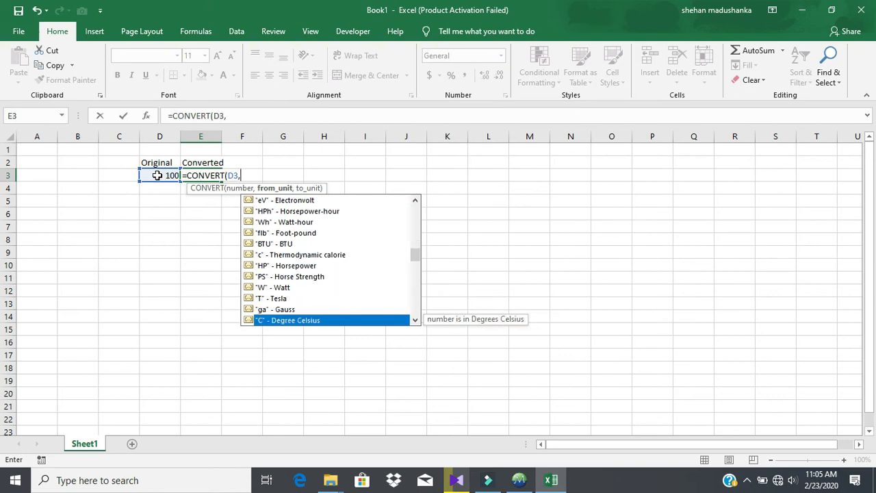
{"action": "key", "text": "Down"}
{"action": "key", "text": "Down"}
{"action": "key", "text": "Down"}
{"action": "key", "text": "Down"}
{"action": "key", "text": "Down"}
{"action": "key", "text": "Down"}
{"action": "key", "text": "Down"}
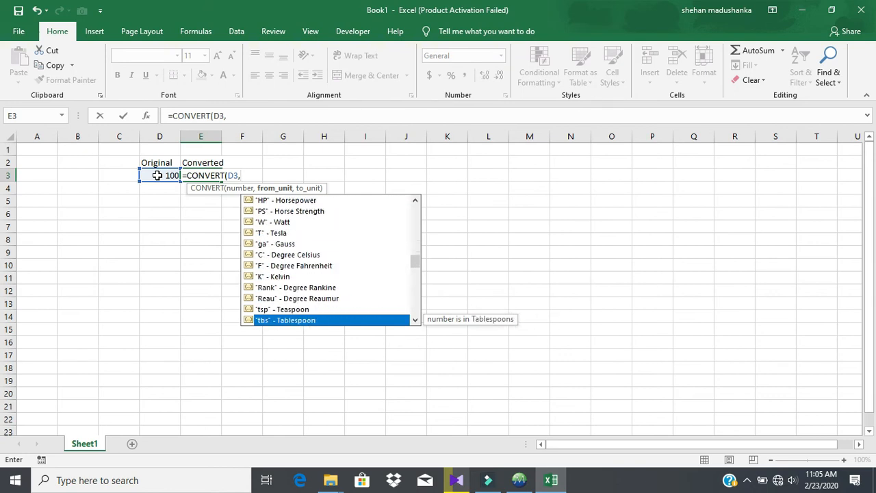
{"action": "key", "text": "Down"}
{"action": "key", "text": "Down"}
{"action": "key", "text": "Down"}
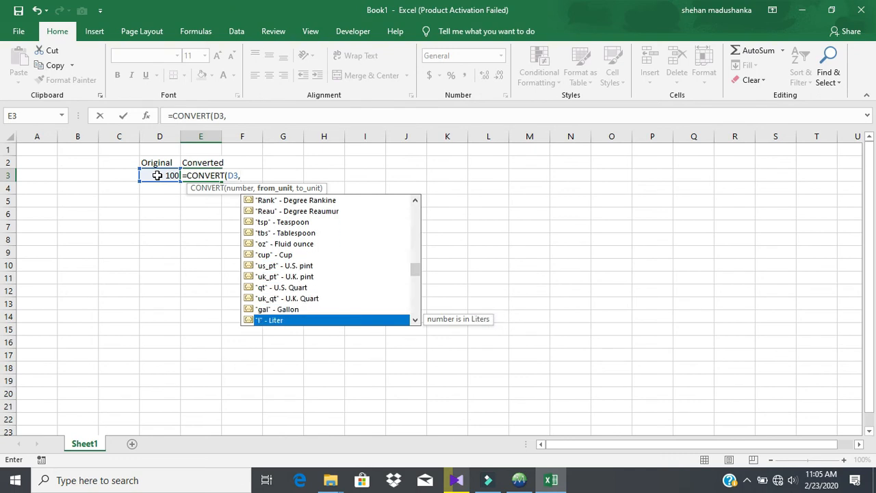
{"action": "double_click", "coordinate": [303, 322]}
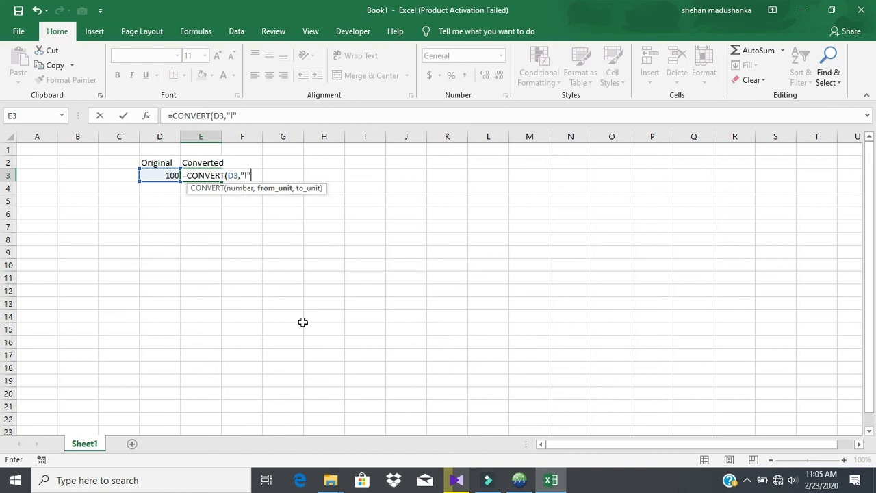
{"action": "type", "text": ","}
{"action": "key", "text": "Down"}
{"action": "key", "text": "Down"}
{"action": "key", "text": "Down"}
{"action": "key", "text": "Down"}
{"action": "key", "text": "Down"}
{"action": "key", "text": "Down"}
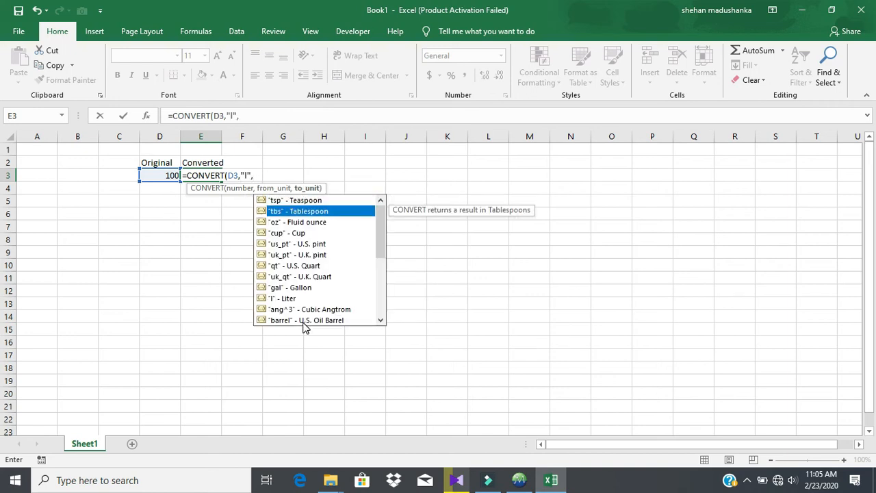
{"action": "key", "text": "Down"}
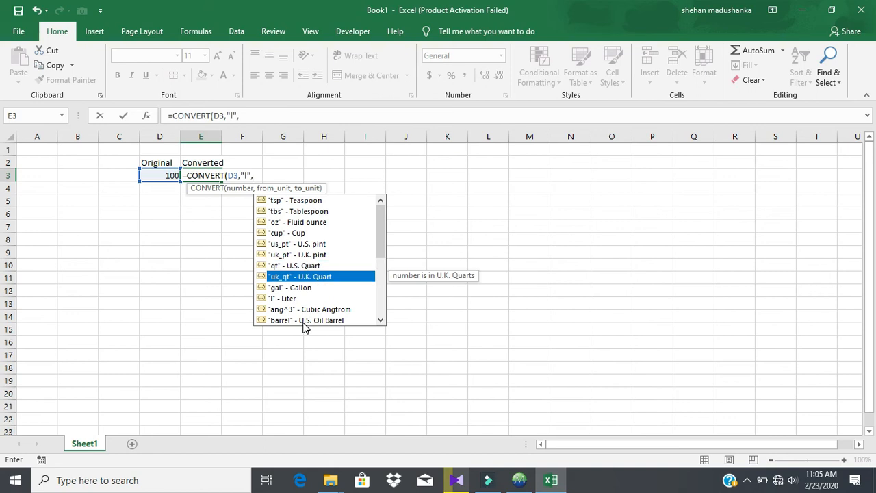
{"action": "key", "text": "Down"}
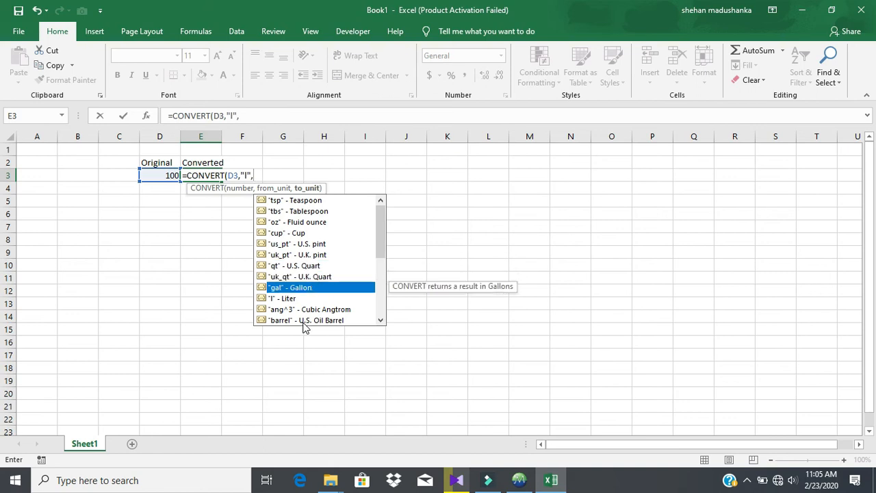
{"action": "key", "text": "Tab"}
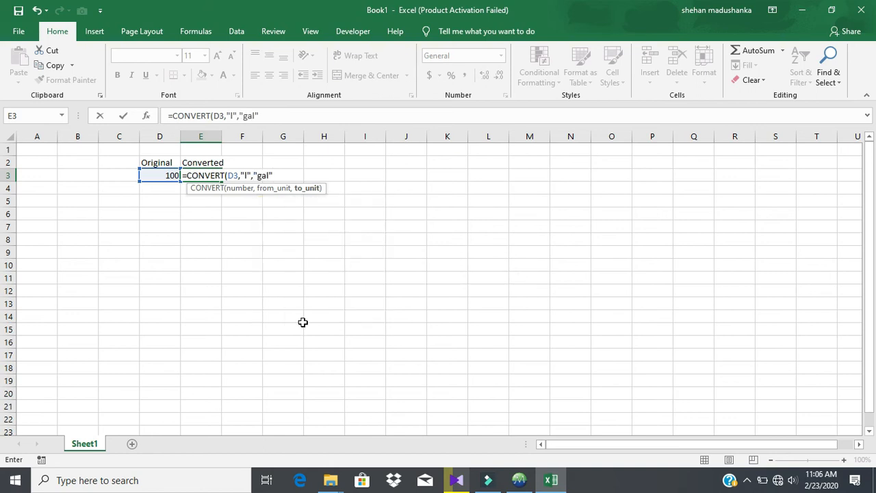
{"action": "key", "text": "Return"}
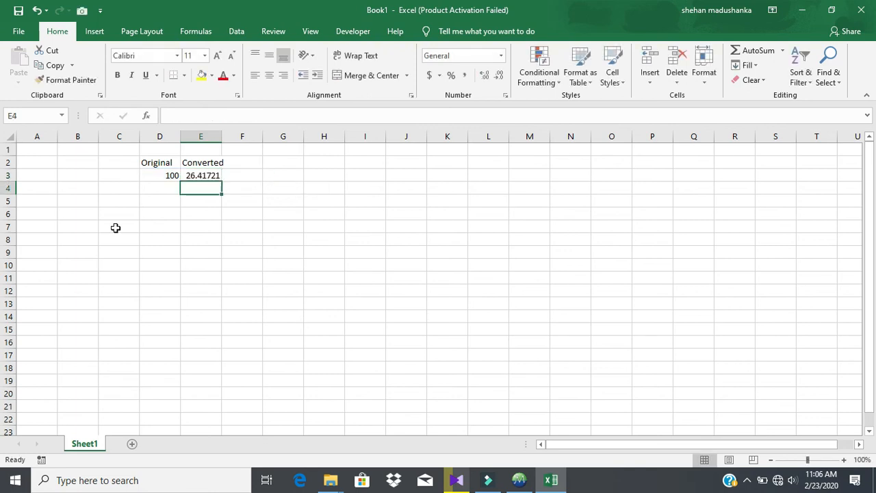
{"action": "left_click", "coordinate": [212, 176]}
Check the Start Day and End Day dates in B2 and B3, then select B5.
{"action": "left_click", "coordinate": [255, 274]}
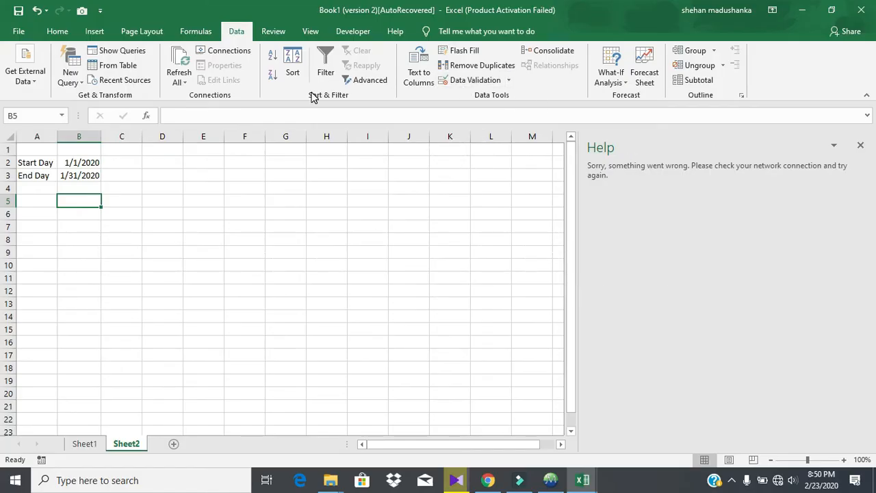
{"action": "left_click", "coordinate": [62, 174]}
{"action": "left_click", "coordinate": [67, 164]}
{"action": "left_click", "coordinate": [74, 172]}
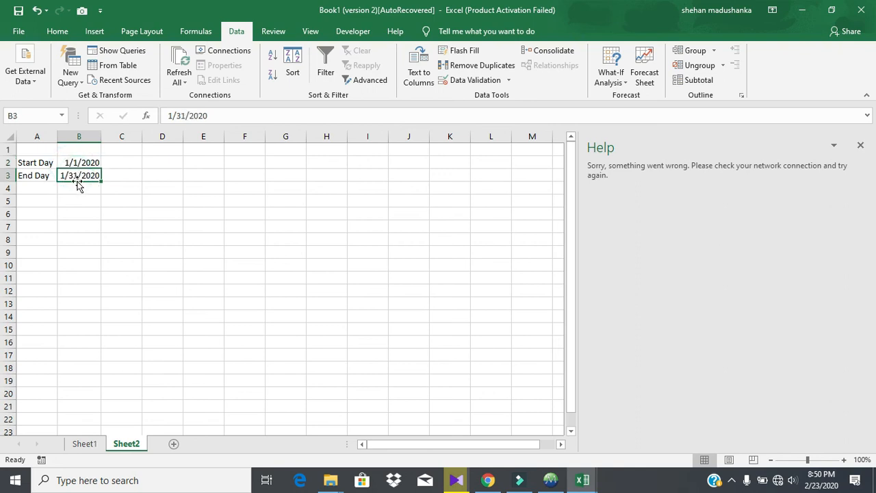
{"action": "left_click", "coordinate": [84, 198]}
Enter =NETWORKDAYS(B2,B3) in B5, returning 23 working days.
{"action": "type", "text": "="}
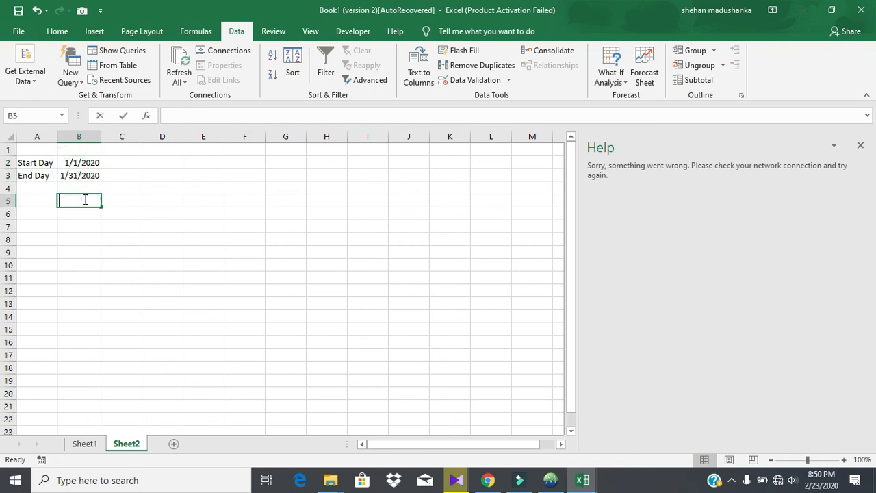
{"action": "type", "text": "ne"}
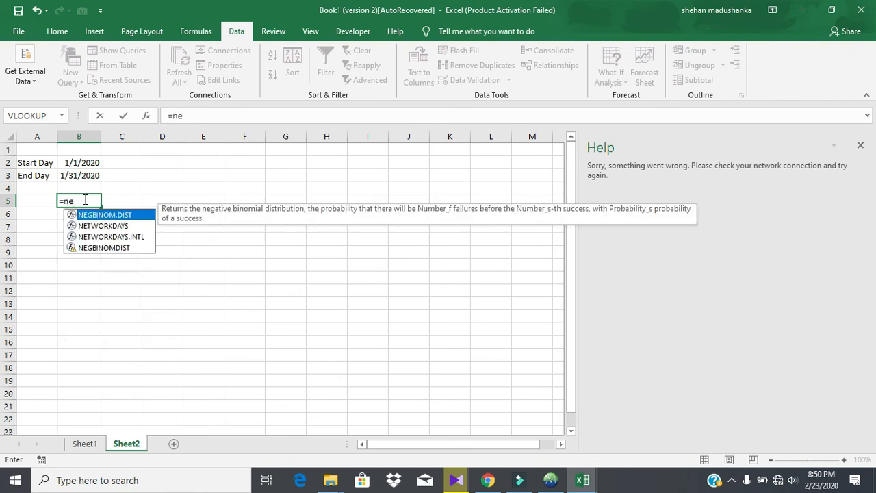
{"action": "key", "text": "Down"}
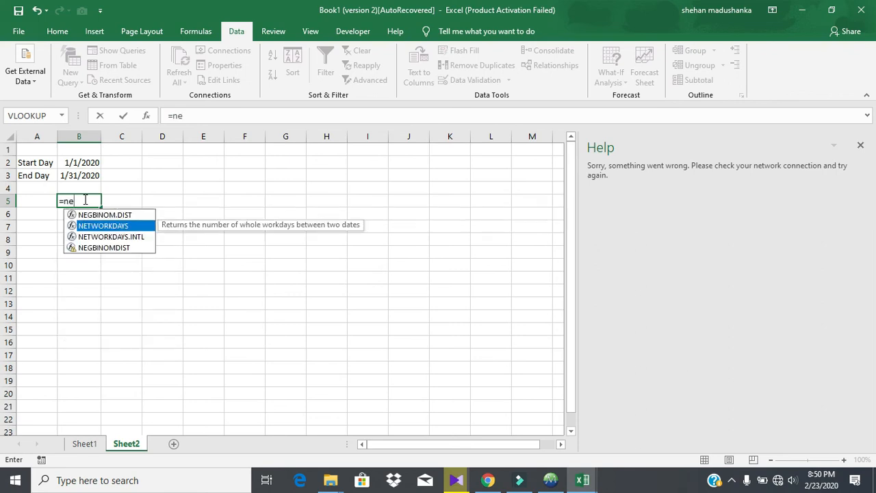
{"action": "key", "text": "Tab"}
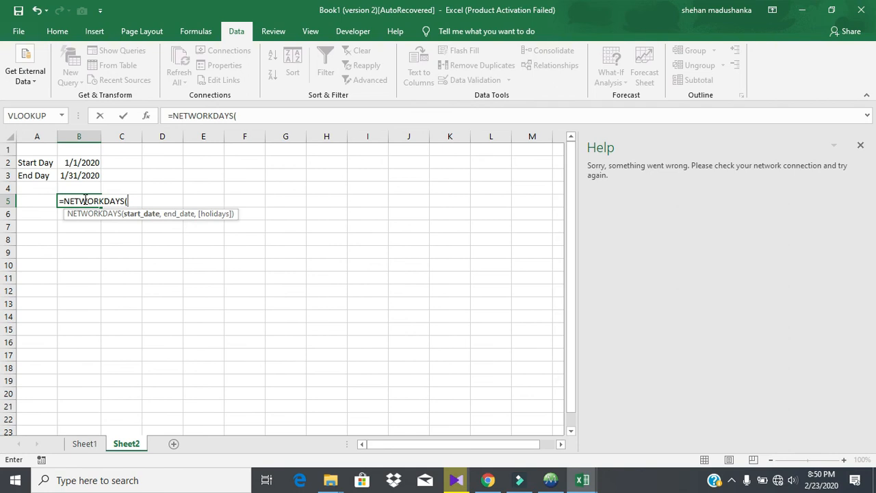
{"action": "left_click", "coordinate": [92, 162]}
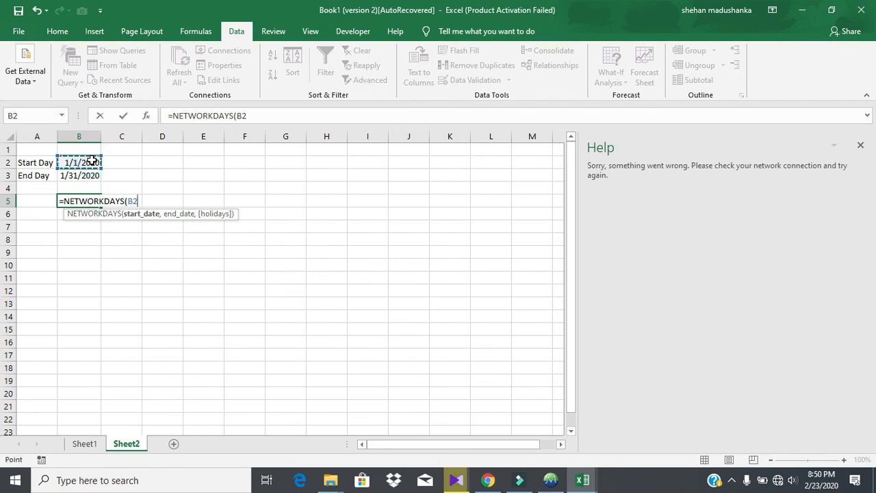
{"action": "type", "text": ","}
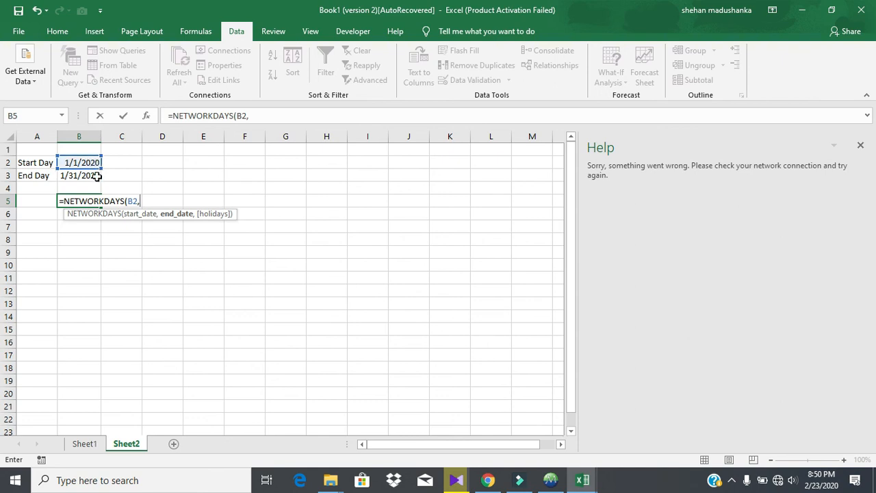
{"action": "left_click", "coordinate": [97, 177]}
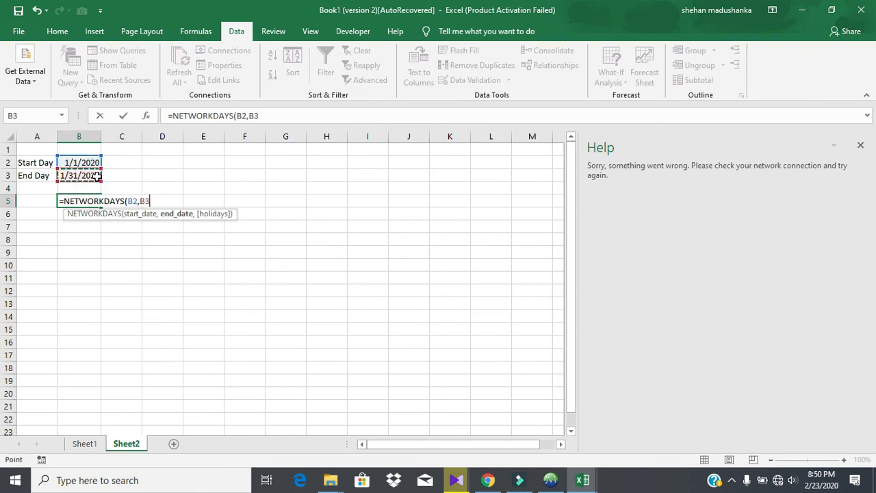
{"action": "key", "text": "Return"}
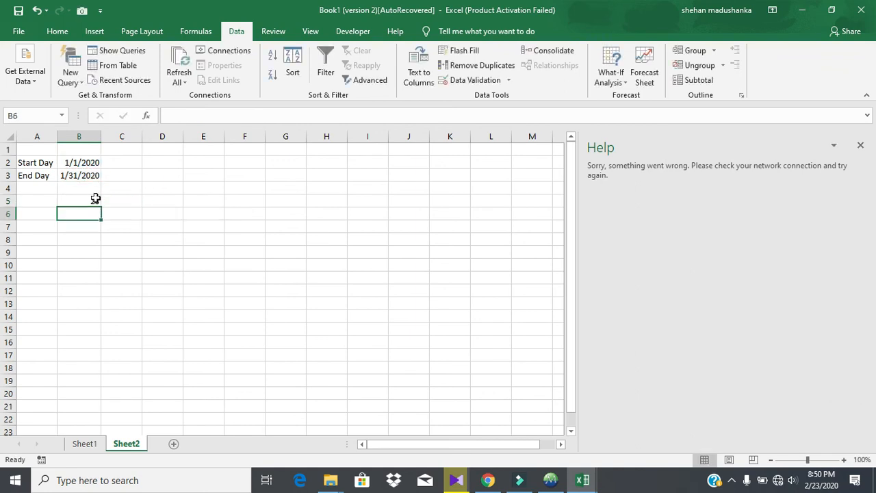
{"action": "left_click", "coordinate": [92, 200]}
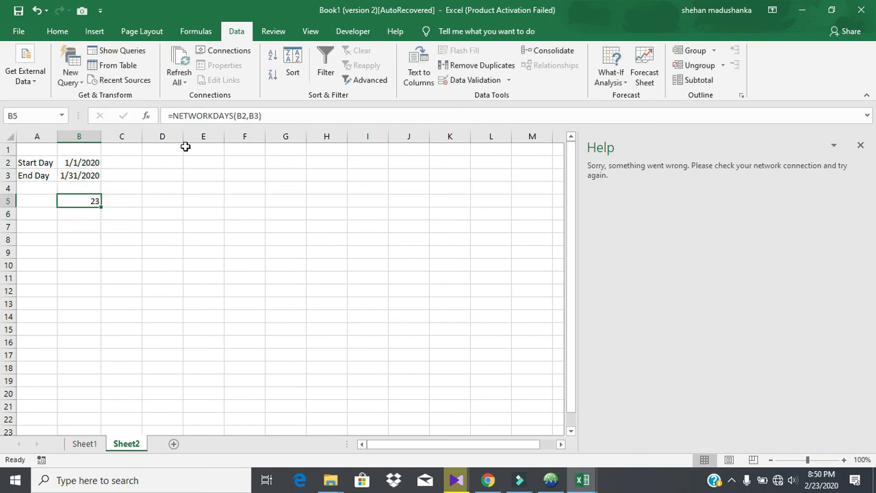
{"action": "left_click", "coordinate": [177, 166]}
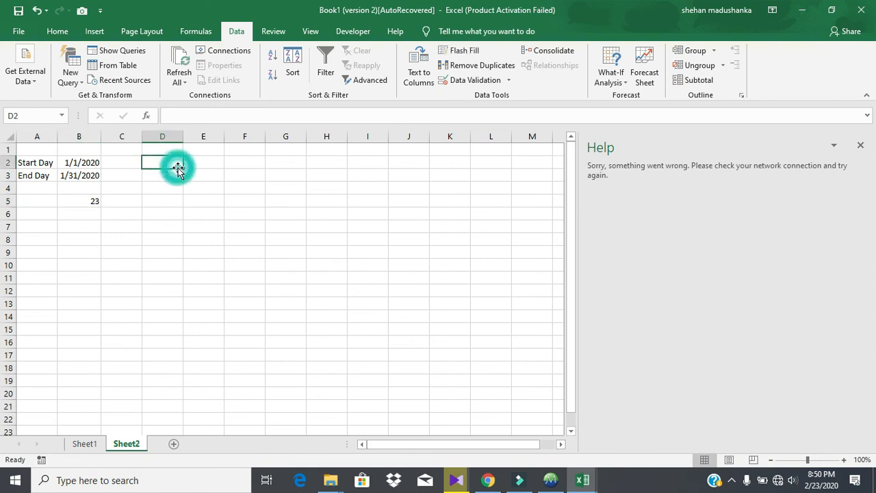
Enter a Holidays label in D3 and the holiday date 1/14/2020 in E3.
{"action": "left_click", "coordinate": [156, 178]}
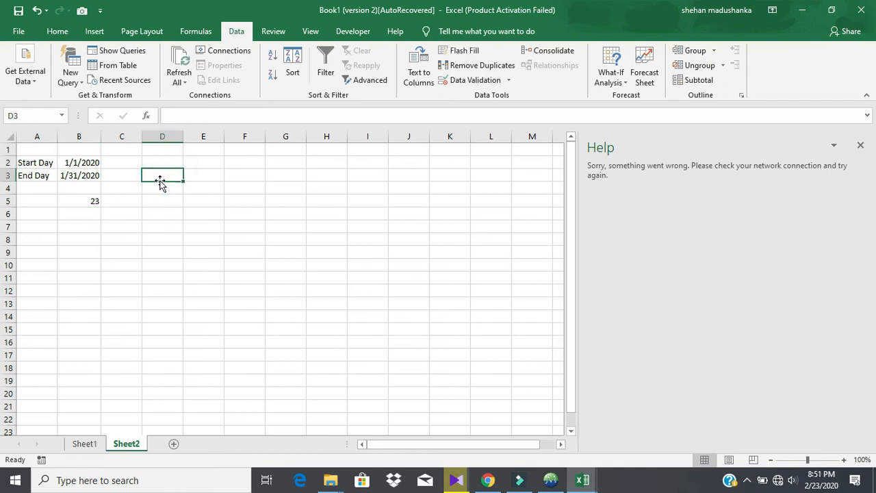
{"action": "type", "text": "Ho"}
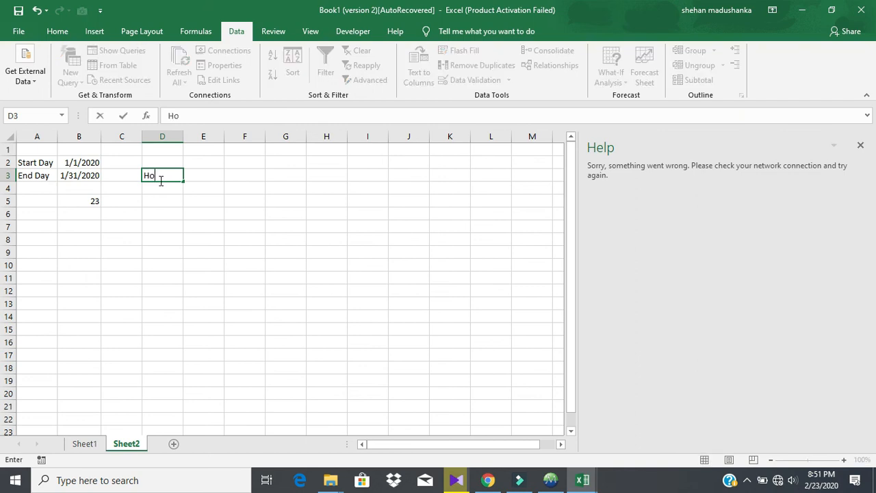
{"action": "type", "text": "lidays"}
{"action": "key", "text": "Return"}
{"action": "left_click", "coordinate": [205, 176]}
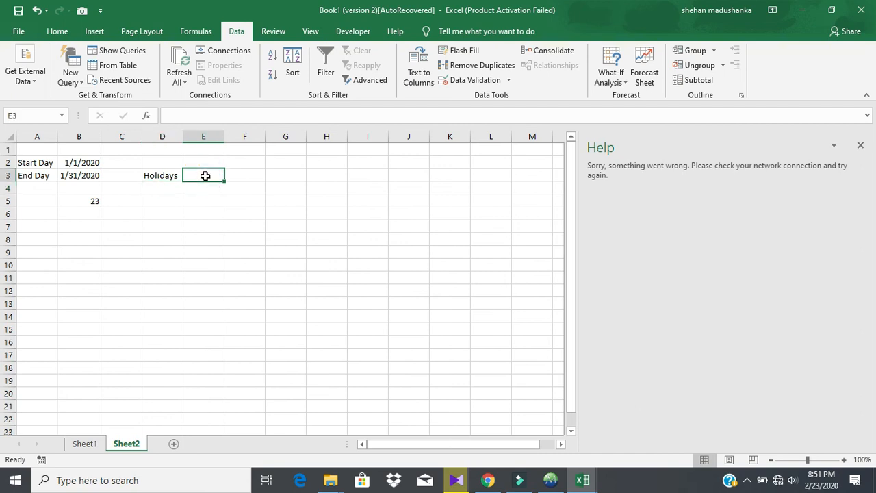
{"action": "type", "text": "1/14/2020"}
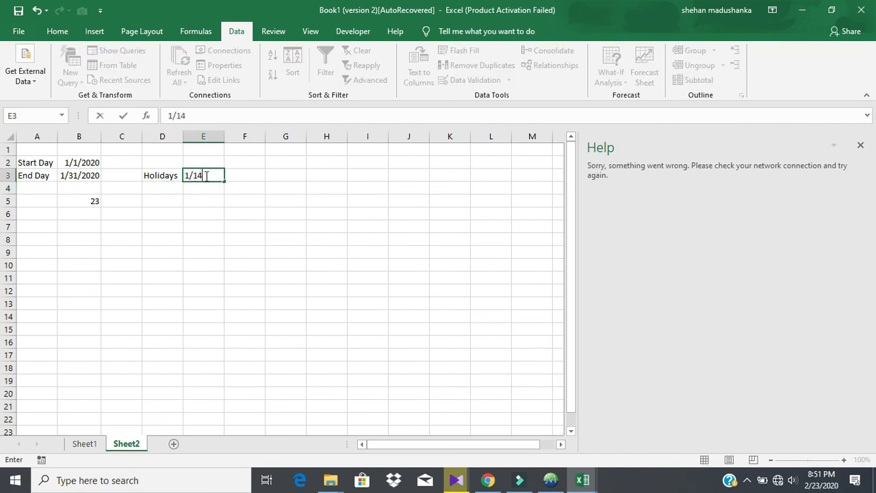
Change B5 to =NETWORKDAYS(B2,B3,E3) so the holiday is excluded and the count becomes 22.
{"action": "left_click", "coordinate": [87, 199]}
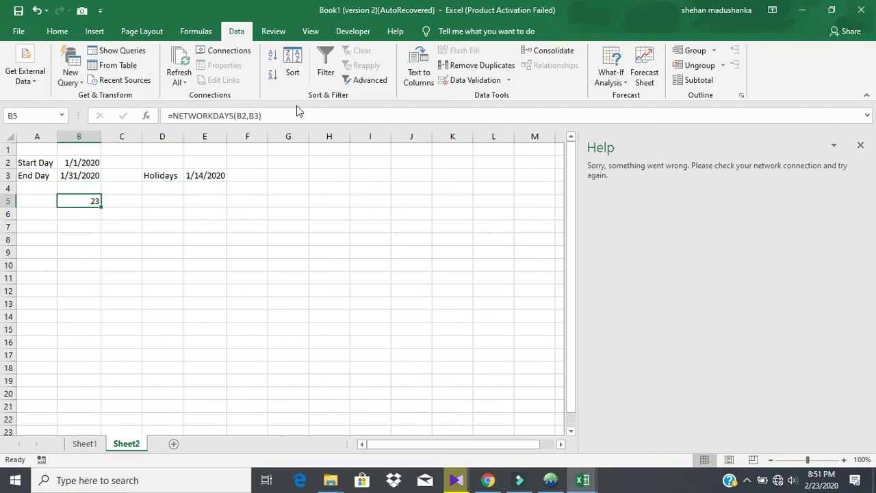
{"action": "left_click", "coordinate": [298, 107]}
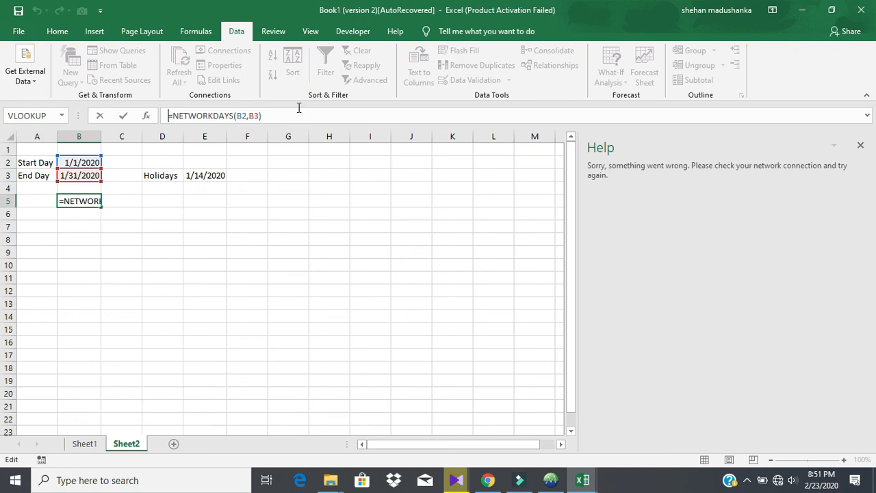
{"action": "left_click", "coordinate": [258, 115]}
{"action": "type", "text": ","}
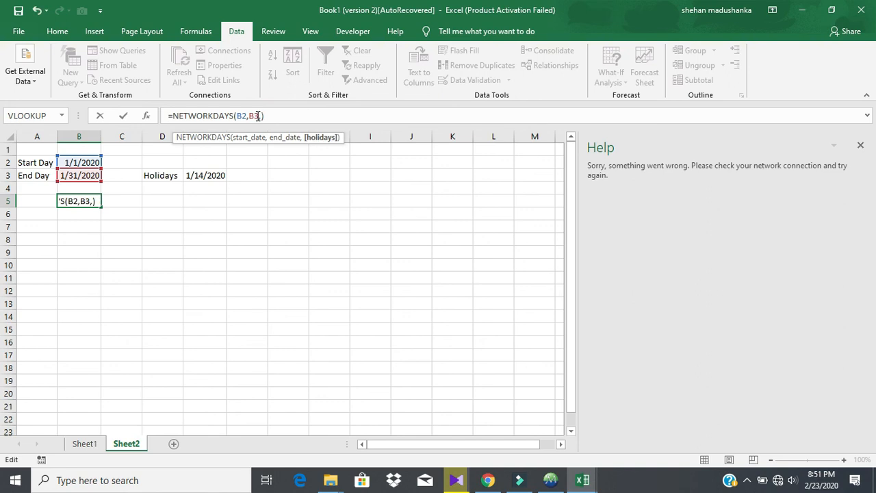
{"action": "left_click", "coordinate": [217, 176]}
{"action": "key", "text": "Return"}
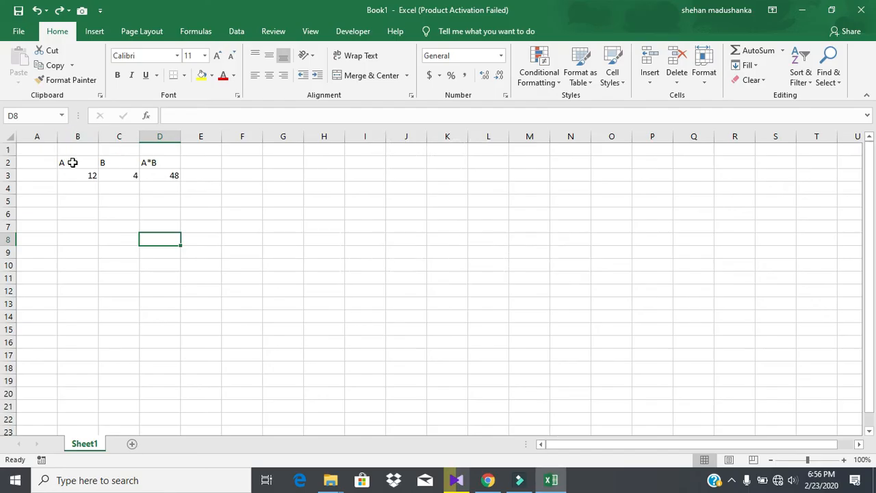
Review the values 12 and 4 and the A*B formula in D3, then select C3.
{"action": "left_click", "coordinate": [118, 176]}
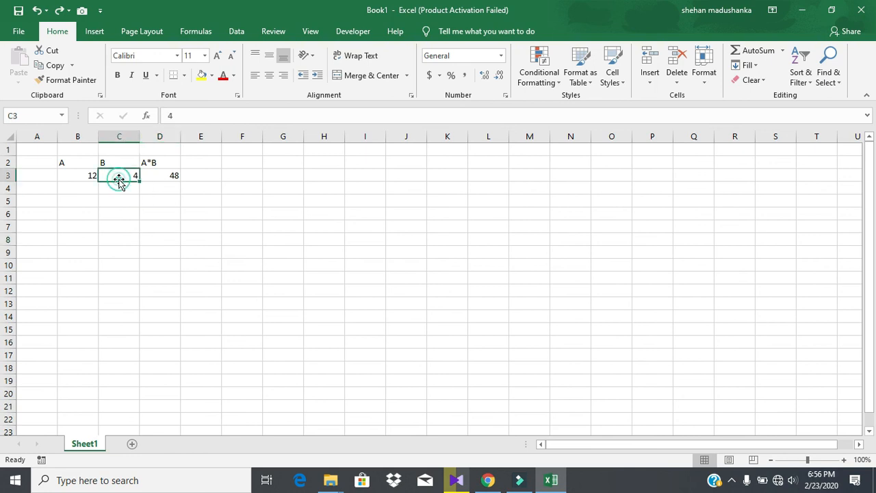
{"action": "left_click", "coordinate": [83, 177]}
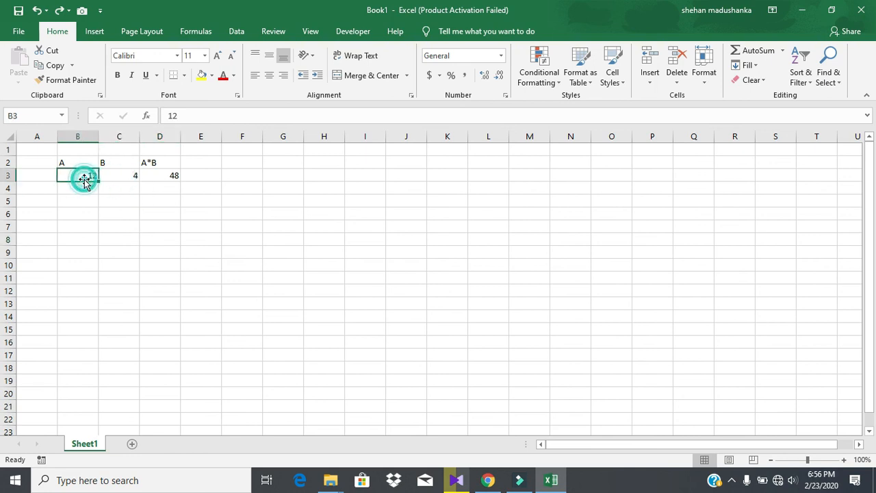
{"action": "left_click", "coordinate": [179, 184]}
{"action": "left_click", "coordinate": [161, 176]}
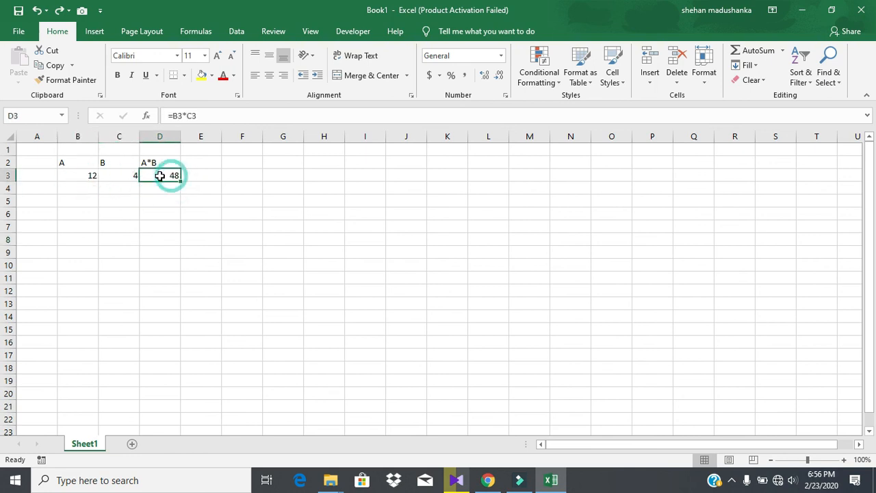
{"action": "left_click", "coordinate": [132, 176]}
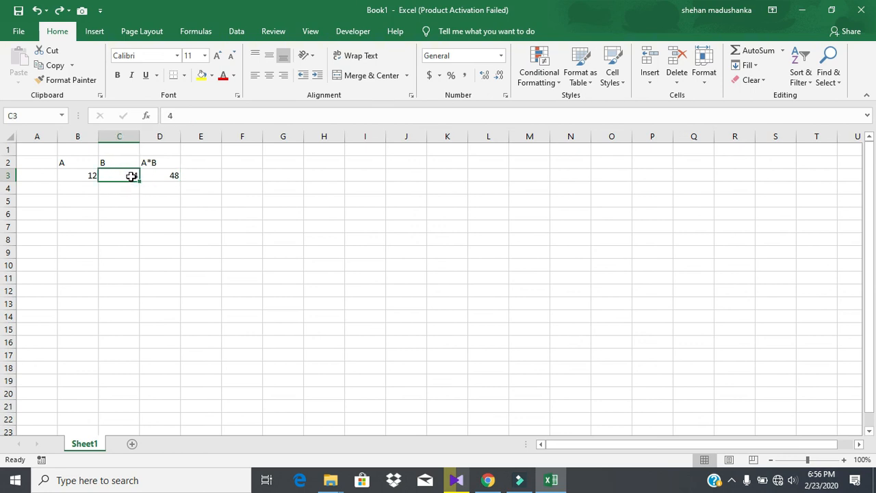
Give C3 the custom ;;; number format so its 4 is hidden while D3 shows 48.
{"action": "right_click", "coordinate": [131, 177]}
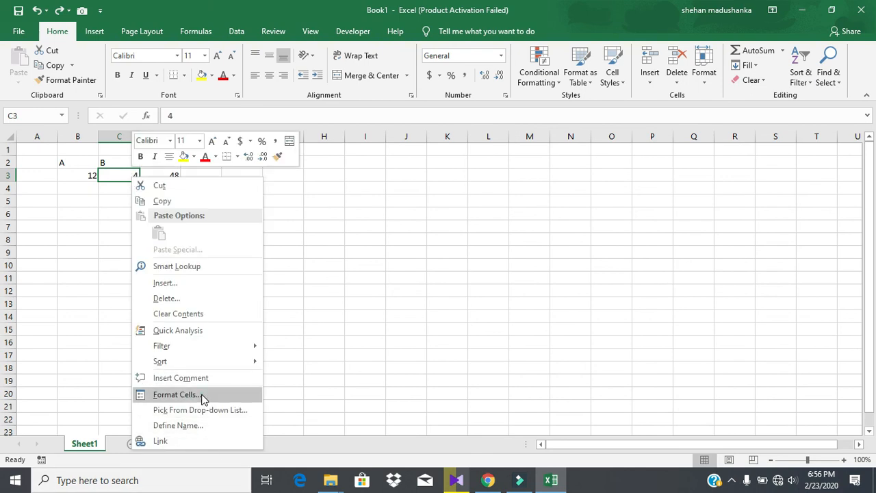
{"action": "left_click", "coordinate": [177, 395]}
{"action": "left_click", "coordinate": [52, 320]}
{"action": "left_click", "coordinate": [55, 316]}
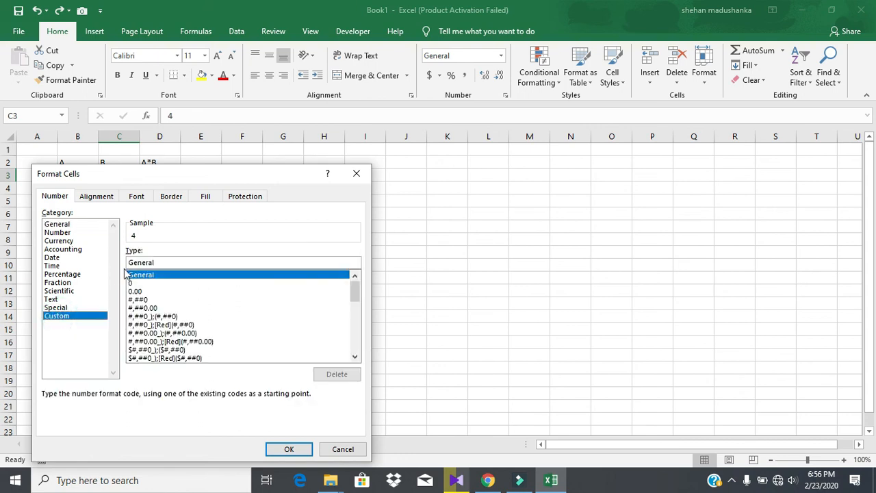
{"action": "double_click", "coordinate": [167, 264]}
{"action": "type", "text": ";;;"}
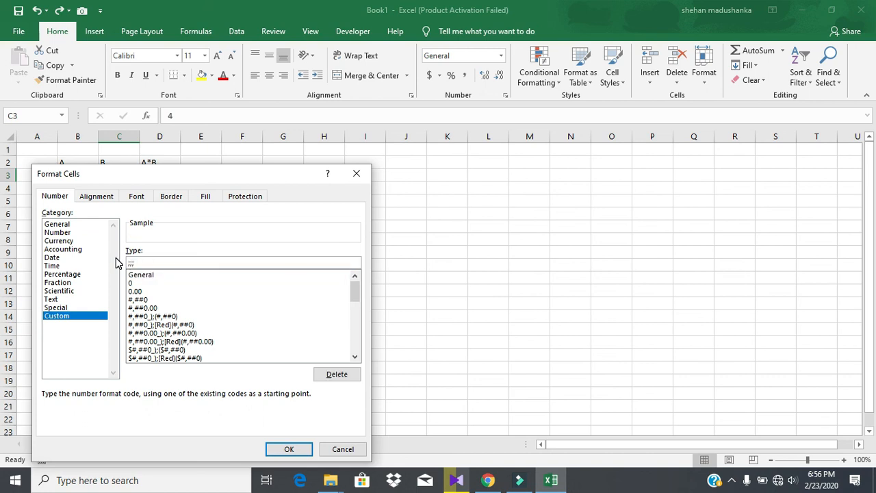
{"action": "left_click", "coordinate": [289, 449]}
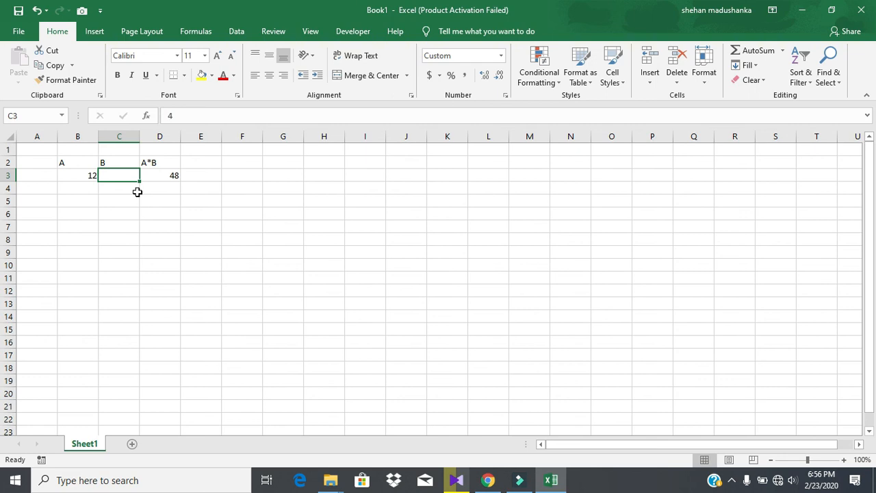
{"action": "left_click", "coordinate": [139, 192]}
Confirm C3 still holds the hidden 4, then set B3 to 8 so D3 shows 32.
{"action": "key", "text": "Up"}
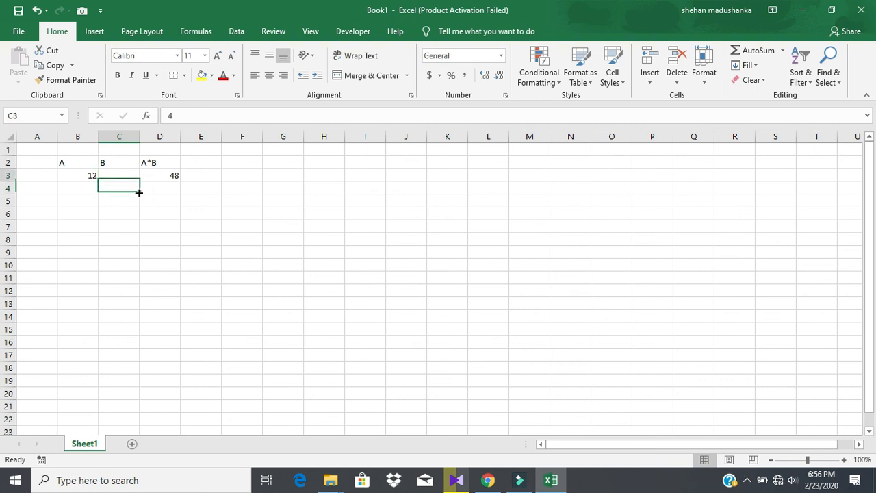
{"action": "key", "text": "Left"}
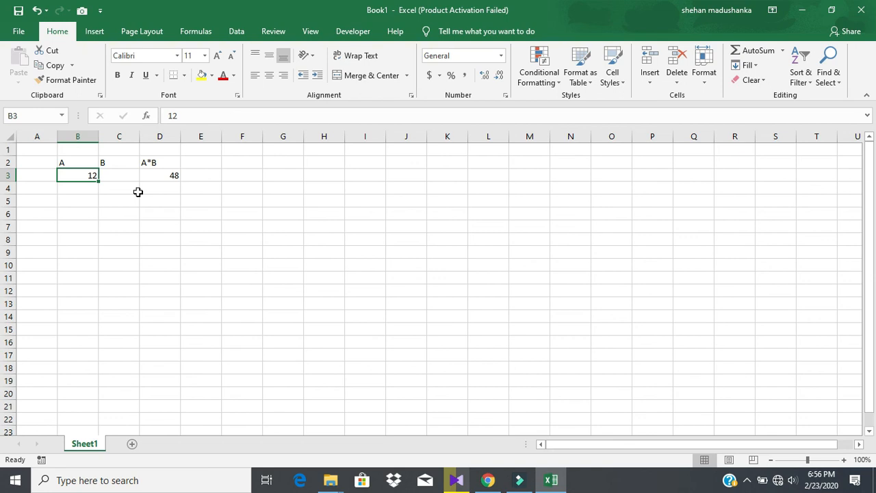
{"action": "key", "text": "Right"}
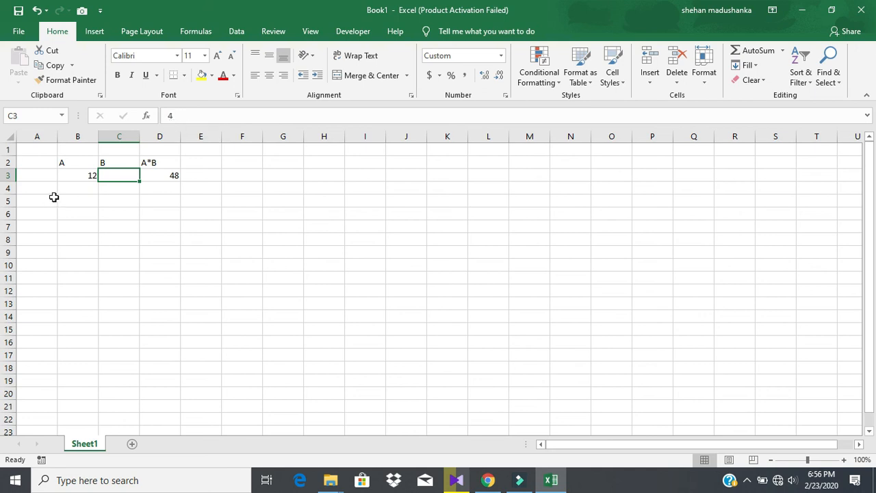
{"action": "left_click", "coordinate": [78, 180]}
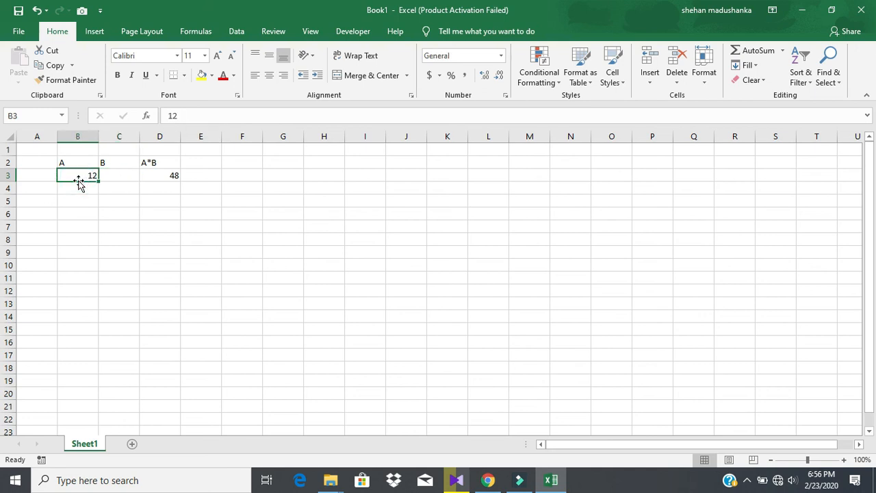
{"action": "type", "text": "8"}
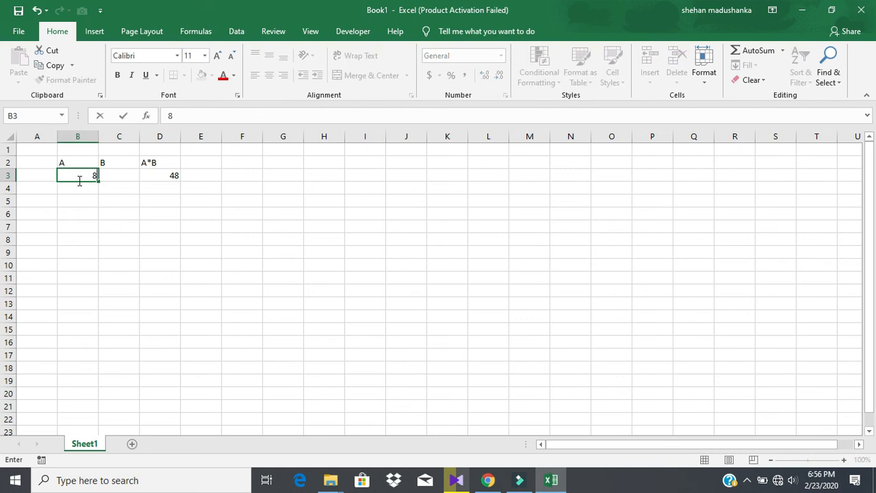
{"action": "key", "text": "Return"}
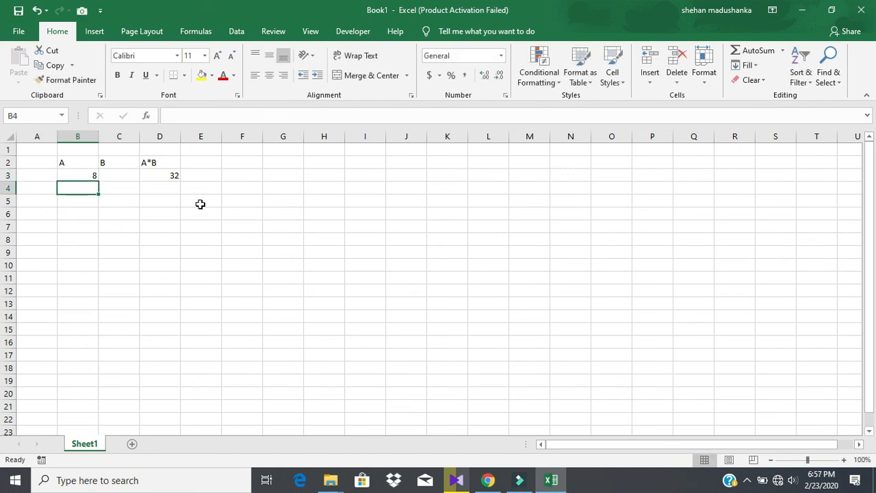
{"action": "left_click", "coordinate": [176, 179]}
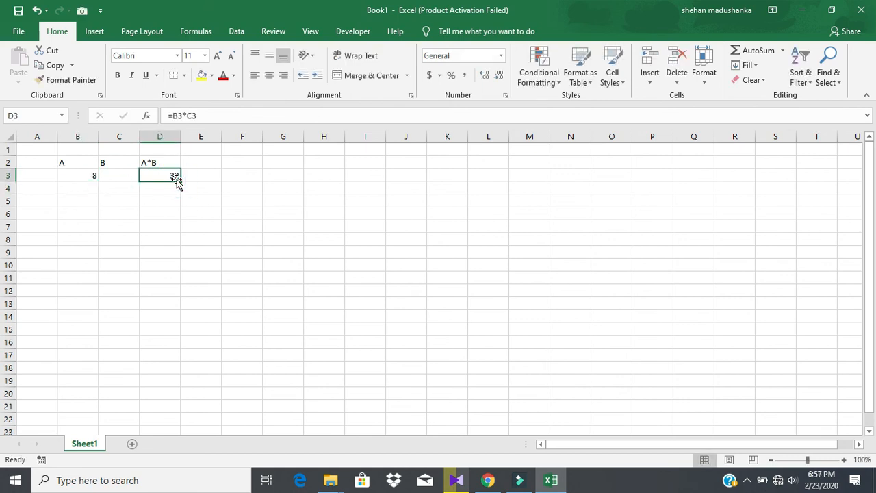